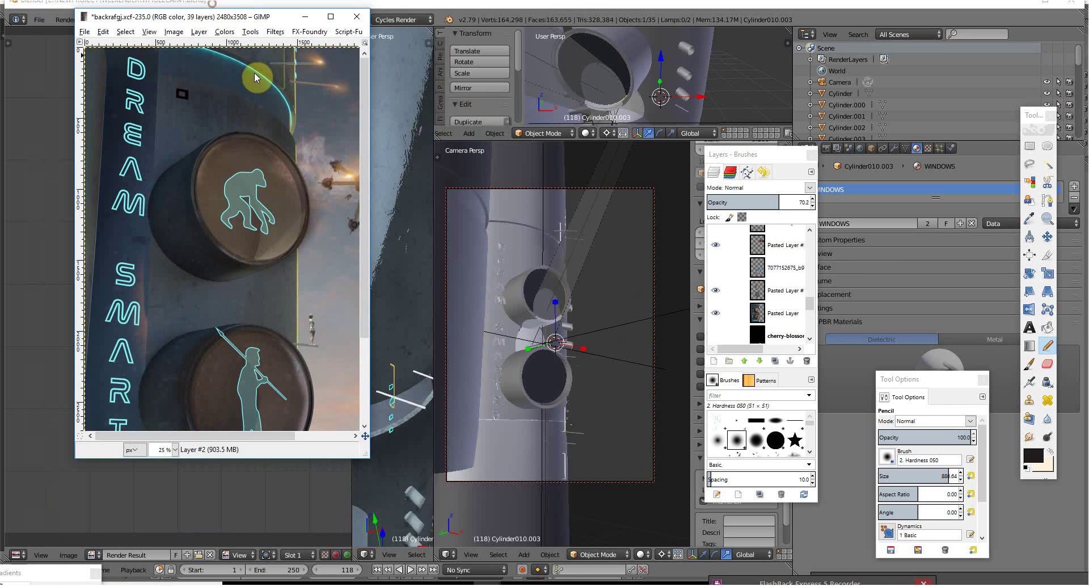
Move the poster window over Blender, enlarge it from the corner, and maximize it.
drag(224, 10, 287, 42)
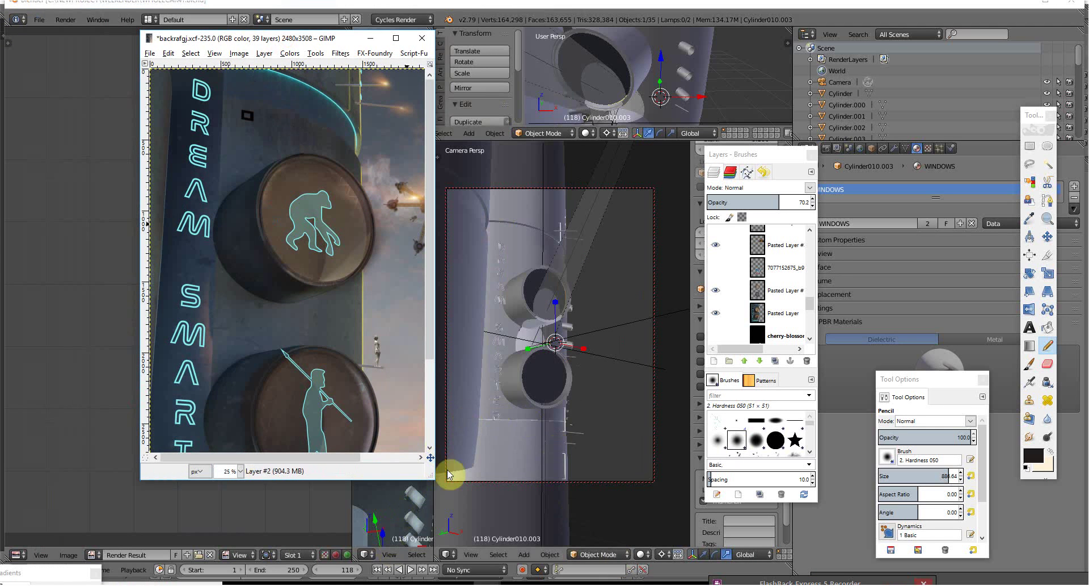
mouse_move(433, 477)
mouse_down()
mouse_move(553, 584)
mouse_move(574, 551)
mouse_up()
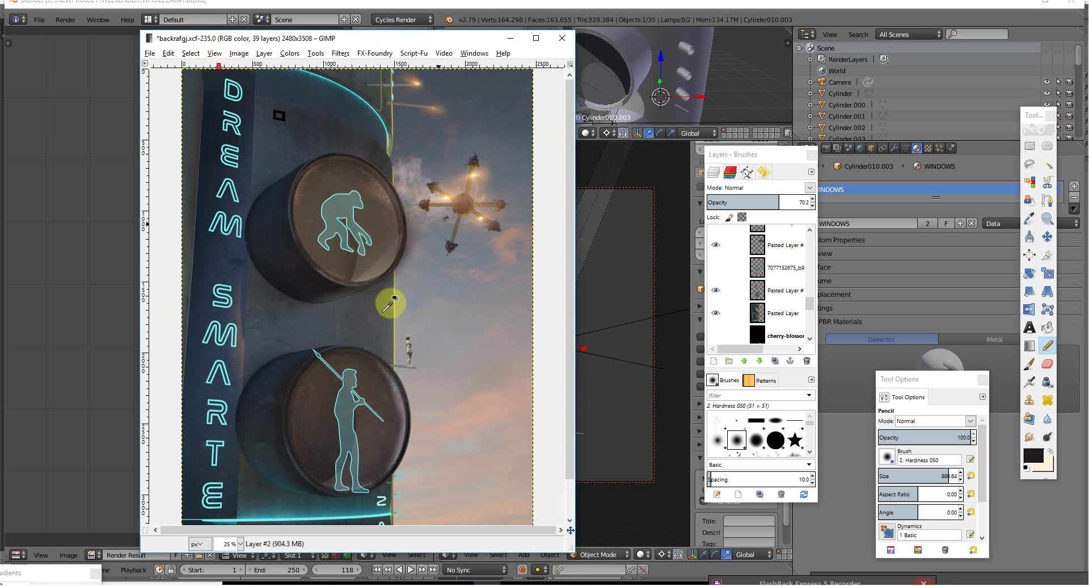
ctrl+scroll(419, 364, down, 1)
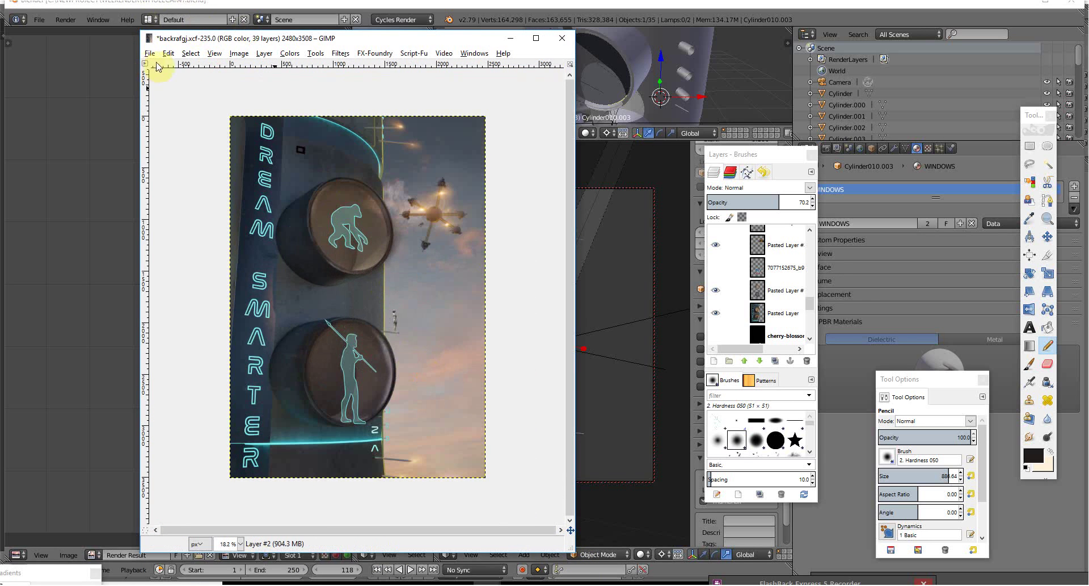
click(192, 53)
Maximize the poster, park the Layers dock bottom-right, then restore the window over Blender.
double_click(201, 37)
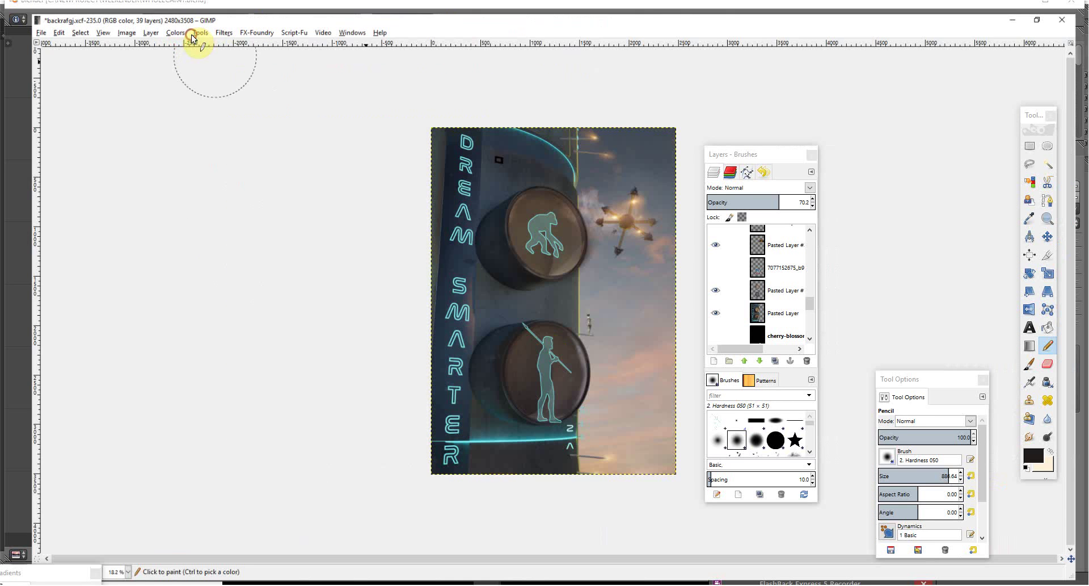
ctrl+scroll(596, 223, up, 1)
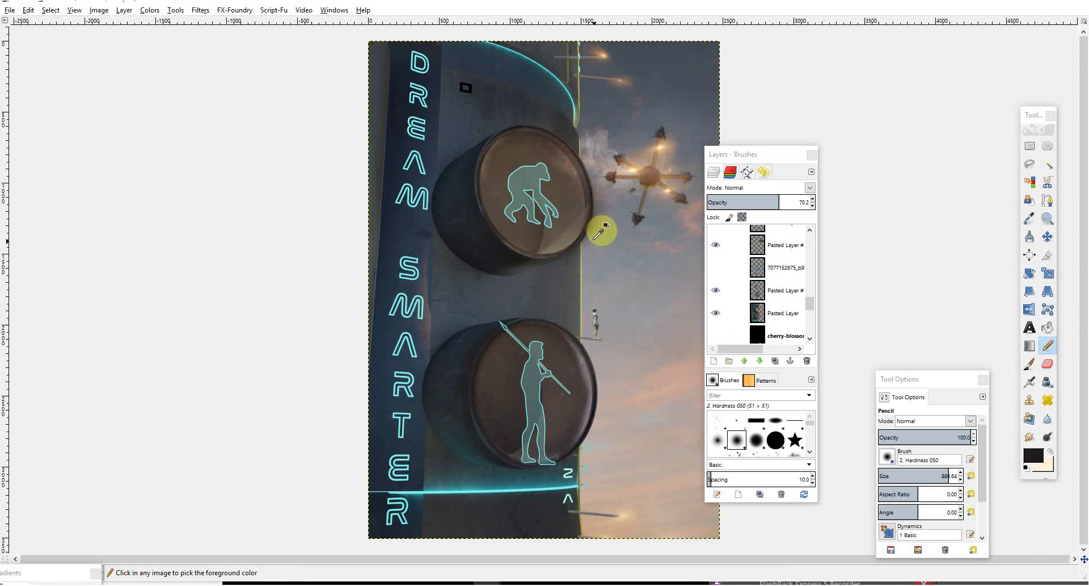
drag(739, 154, 1041, 432)
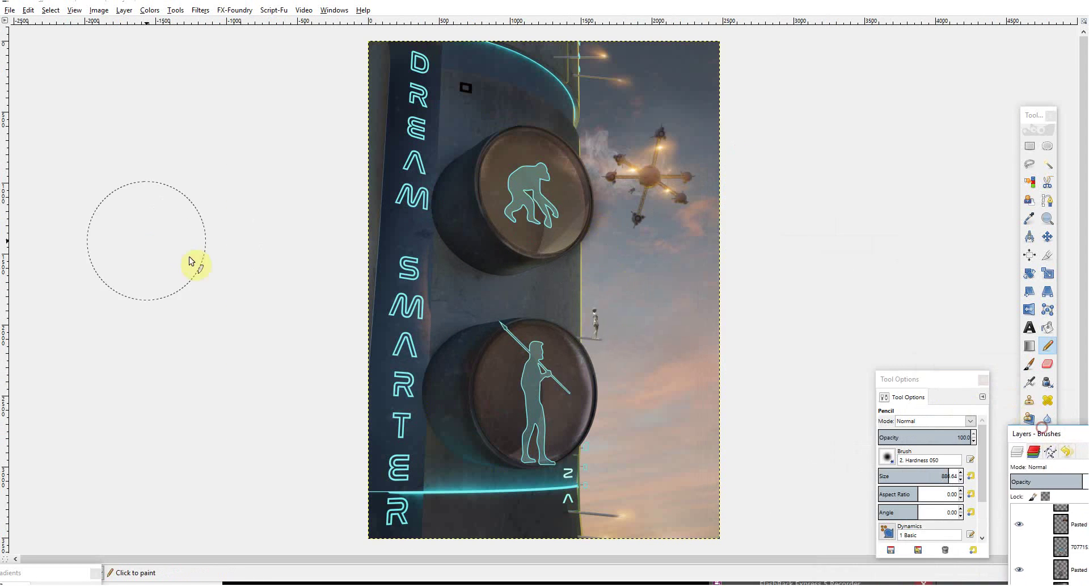
ctrl+scroll(656, 365, down, 2)
ctrl+scroll(656, 365, up, 1)
ctrl+scroll(650, 358, up, 1)
ctrl+scroll(592, 158, down, 1)
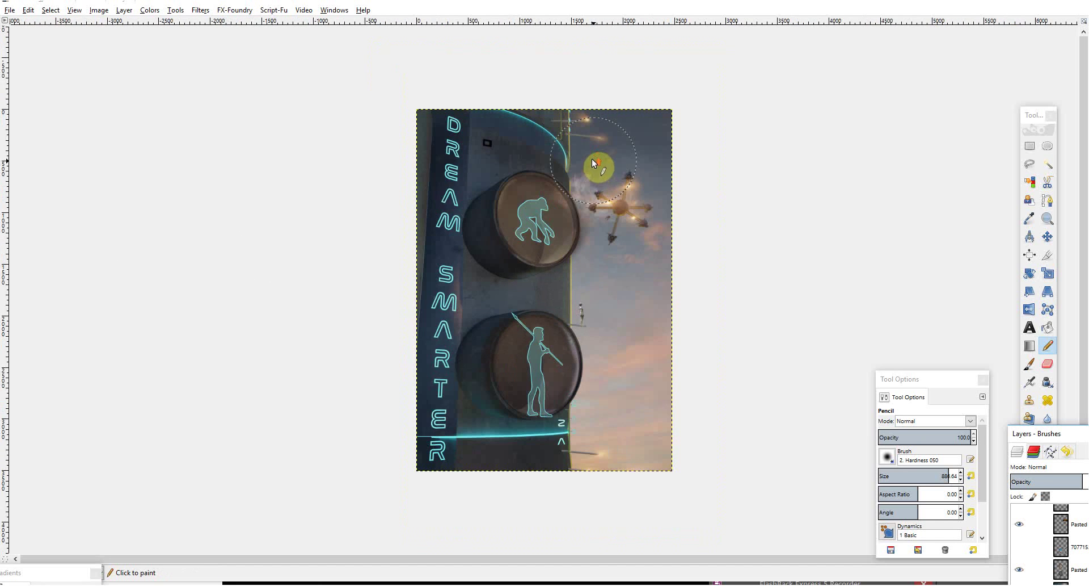
ctrl+scroll(560, 129, up, 1)
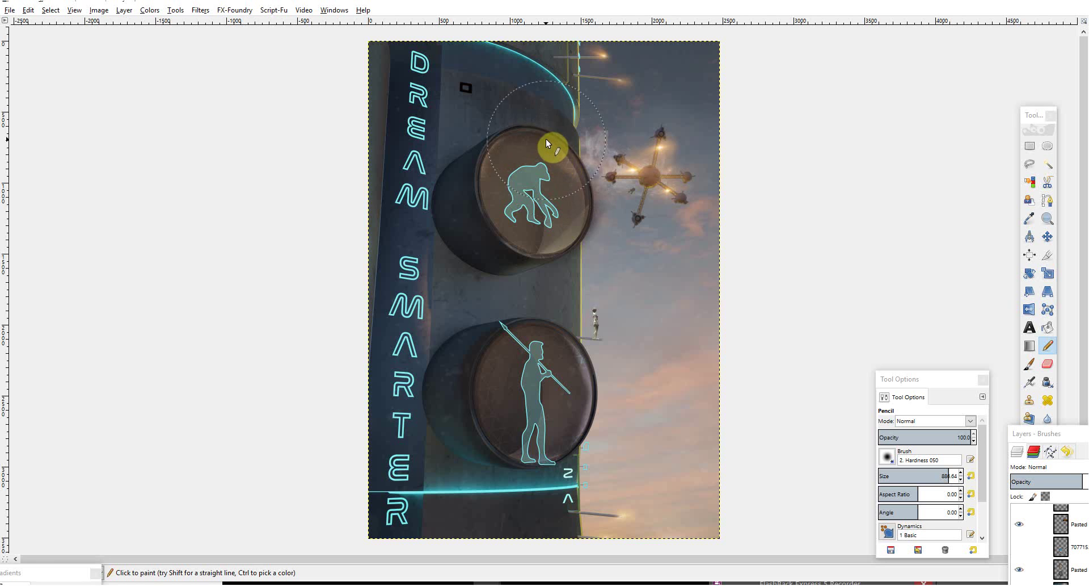
double_click(395, 6)
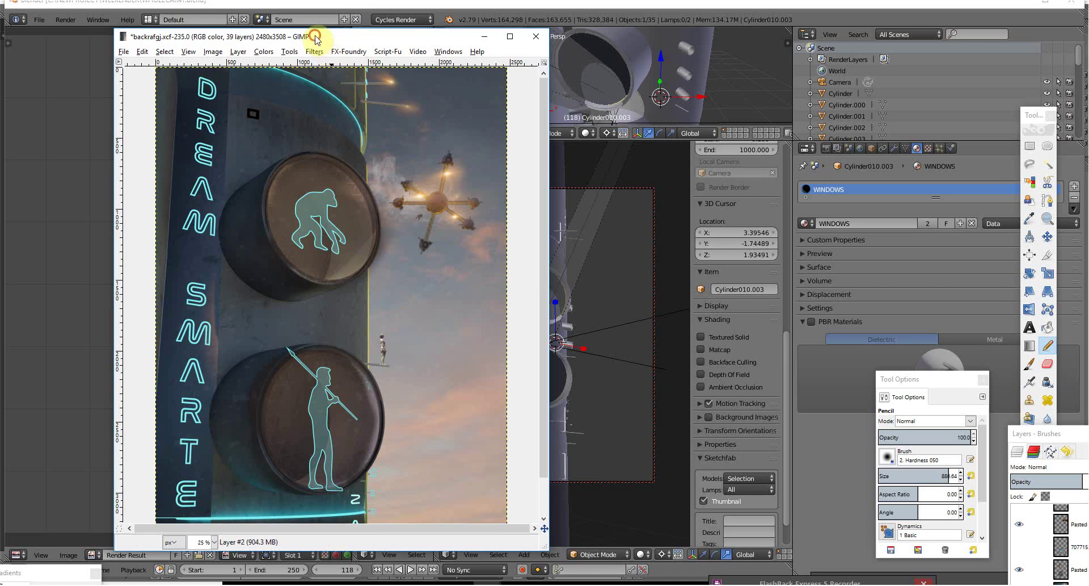
drag(315, 41, 333, 2)
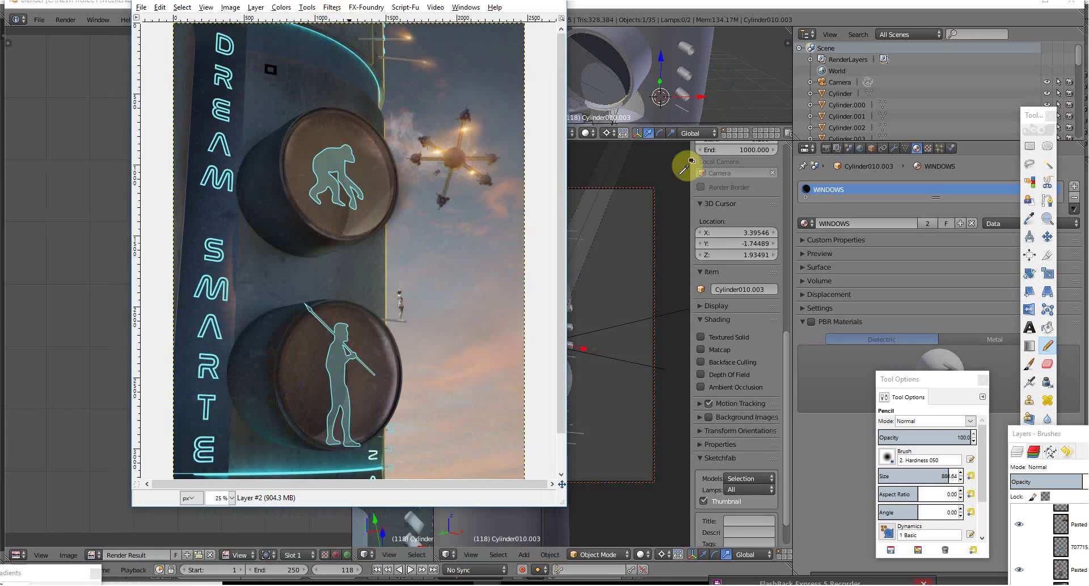
Maximize the poster again, inspect the drone and disks, and dock the Layers panel nearby.
key(super+Up)
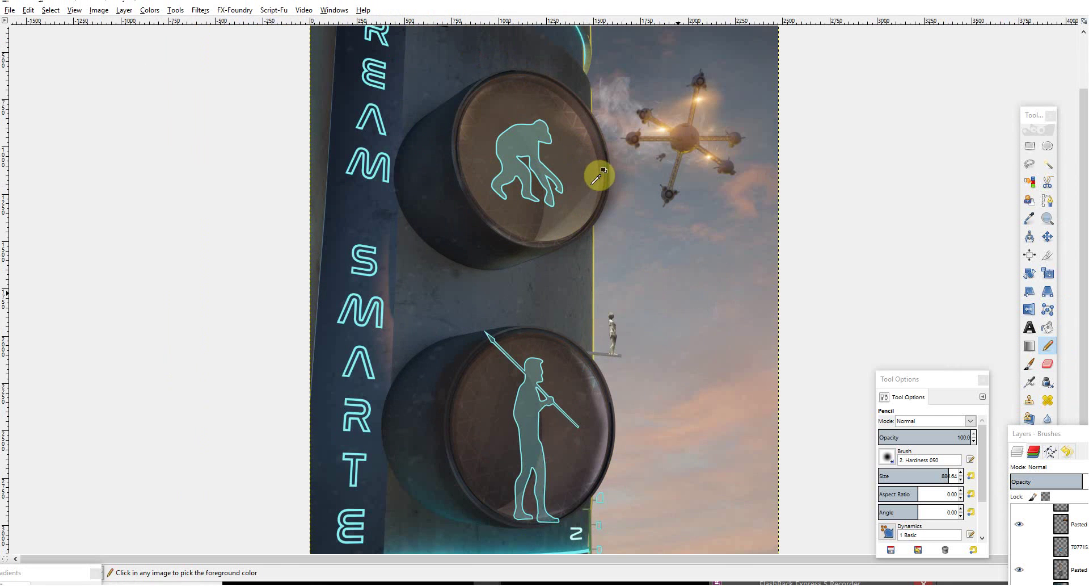
ctrl+scroll(603, 176, down, 1)
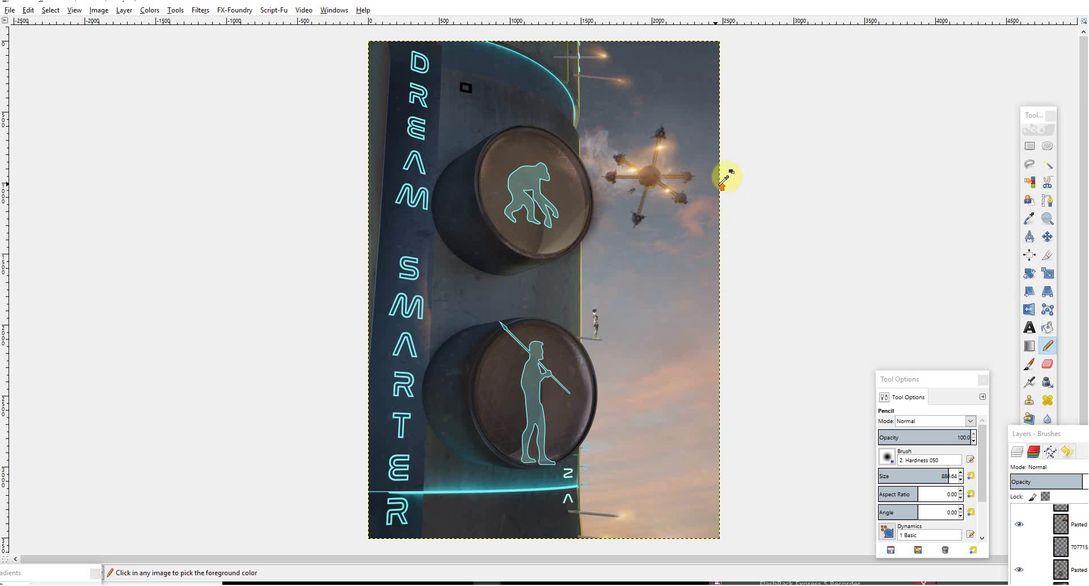
ctrl+scroll(730, 175, up, 2)
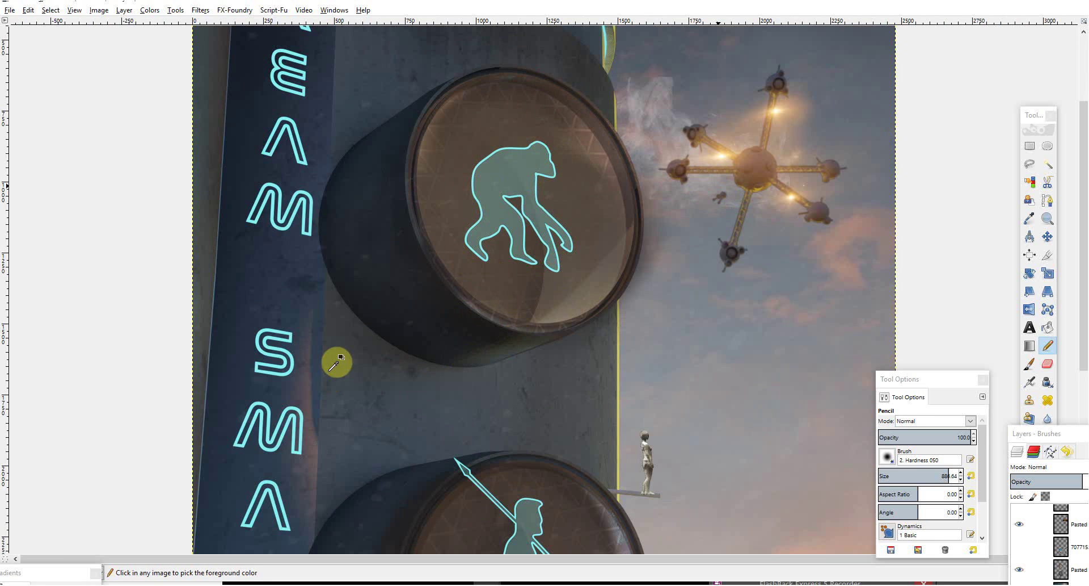
ctrl+scroll(443, 260, up, 2)
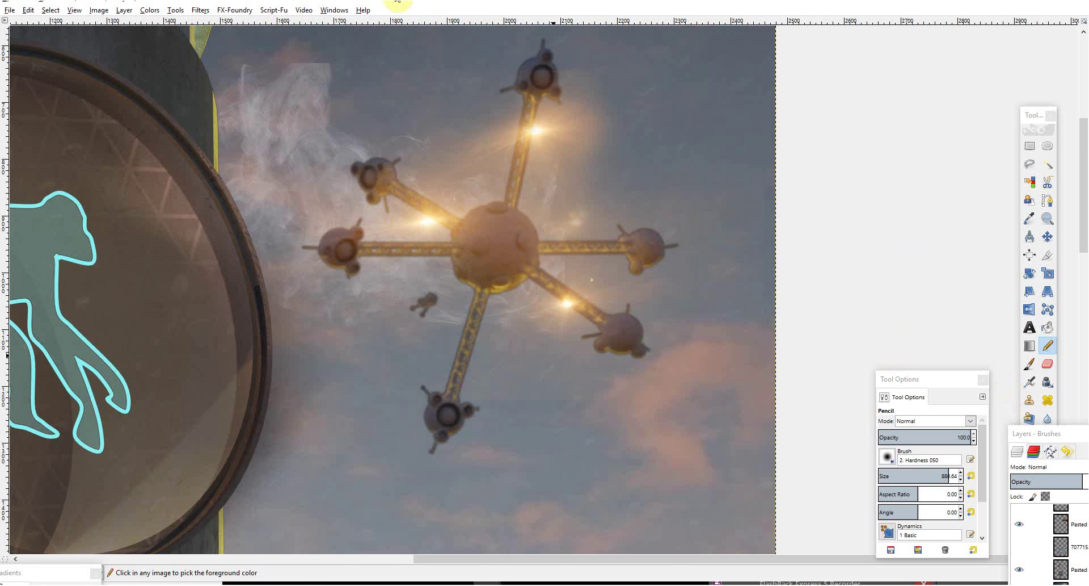
drag(398, 2, 427, 55)
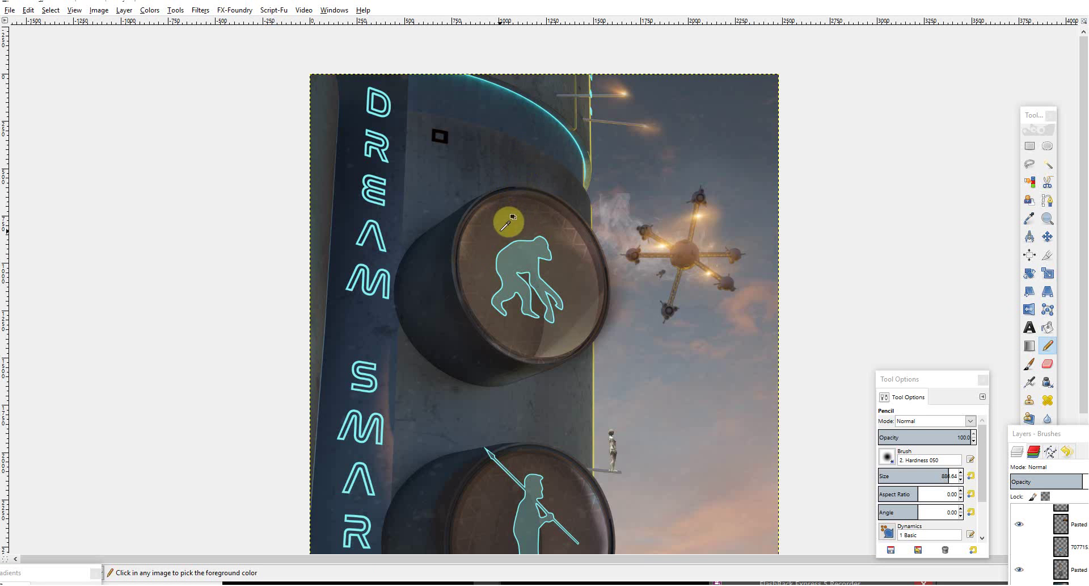
ctrl+scroll(488, 269, down, 2)
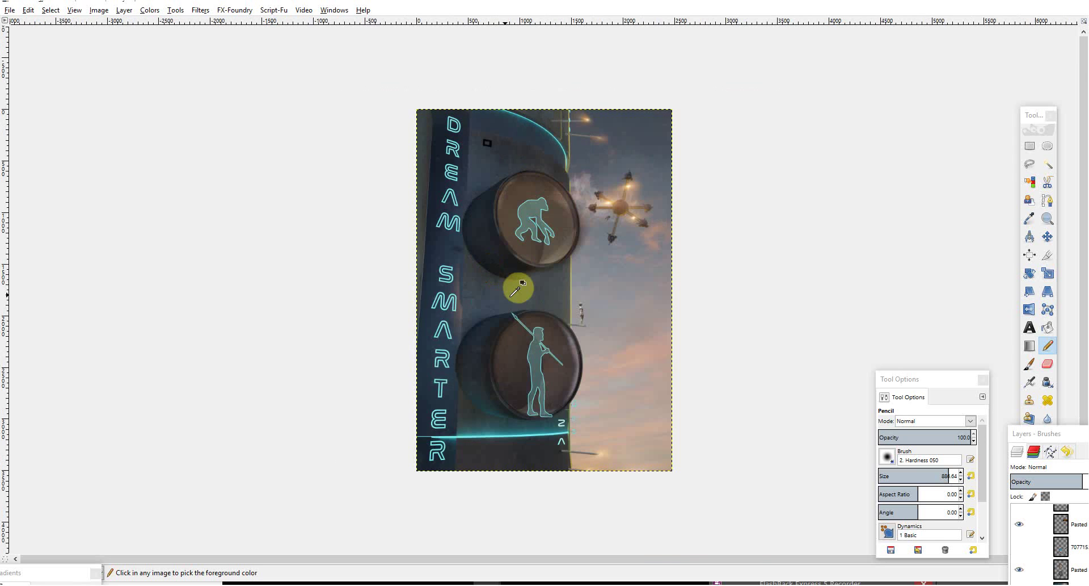
ctrl+scroll(518, 288, up, 2)
key(minus)
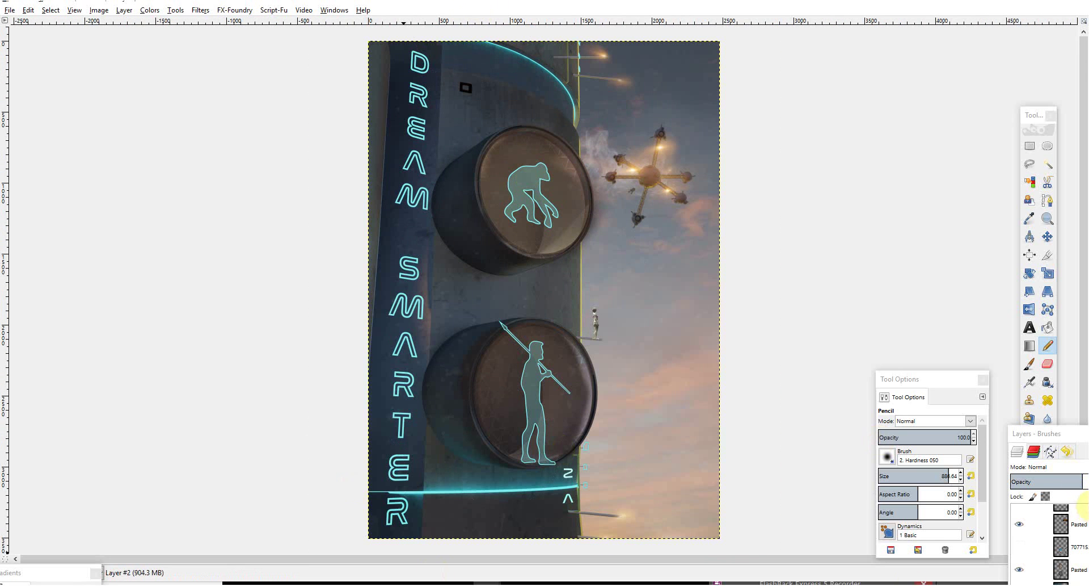
drag(1029, 445, 701, 94)
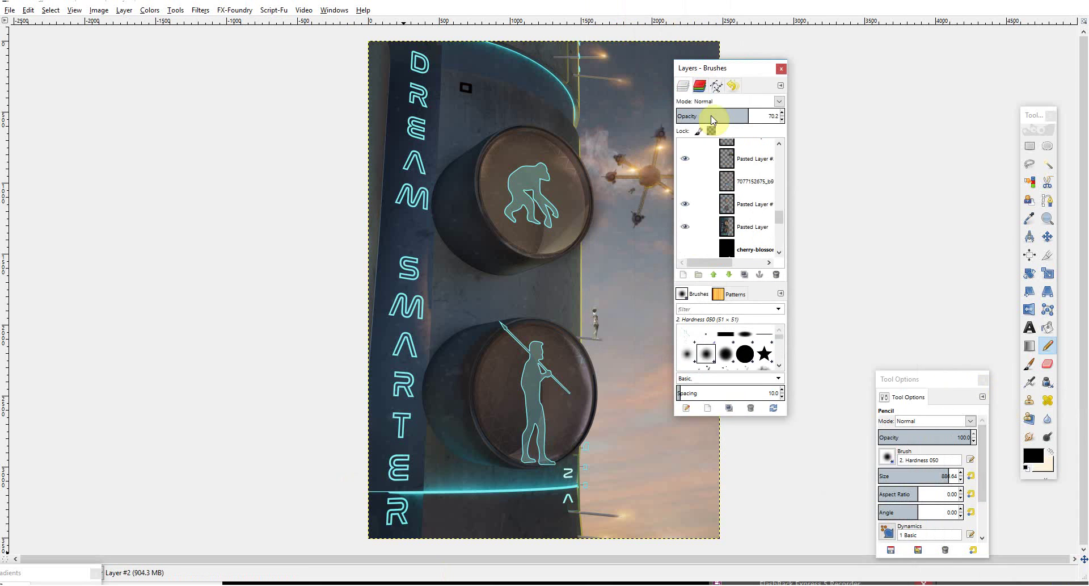
Toggle the pasted layer's visibility off and on, then select the cherry-blossom layer.
click(691, 225)
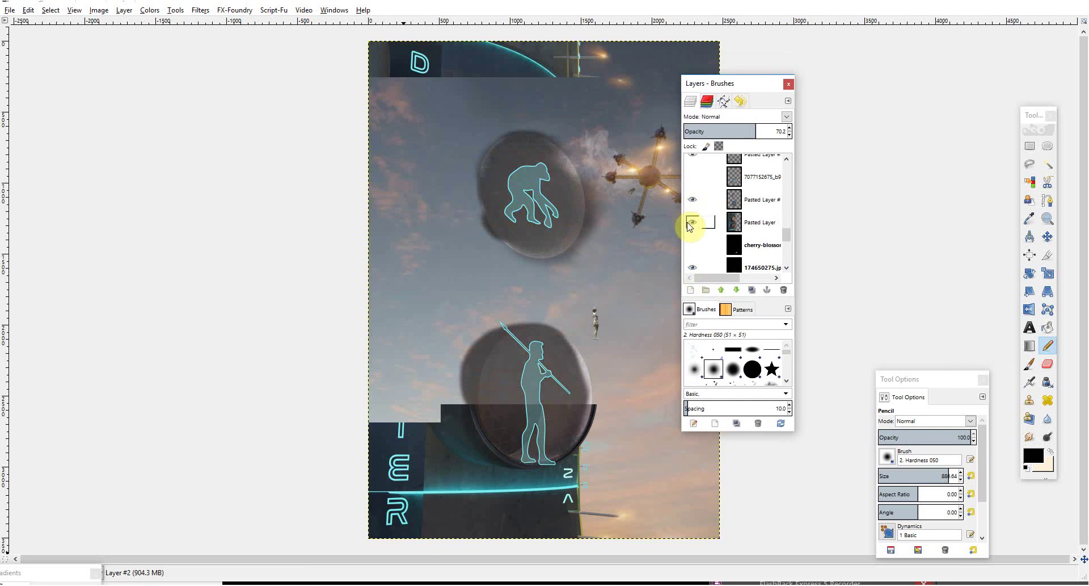
click(687, 200)
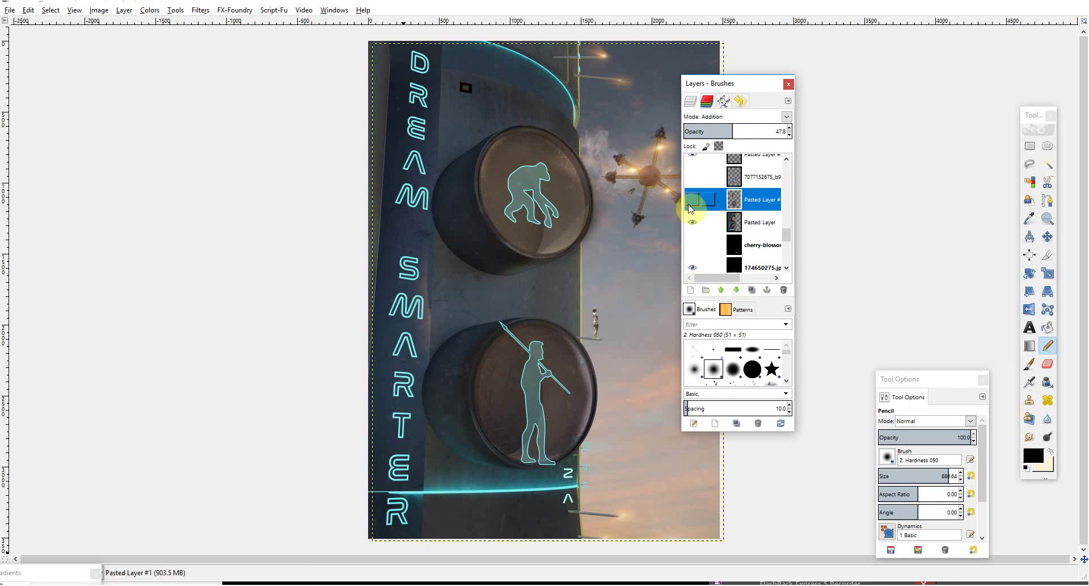
click(690, 199)
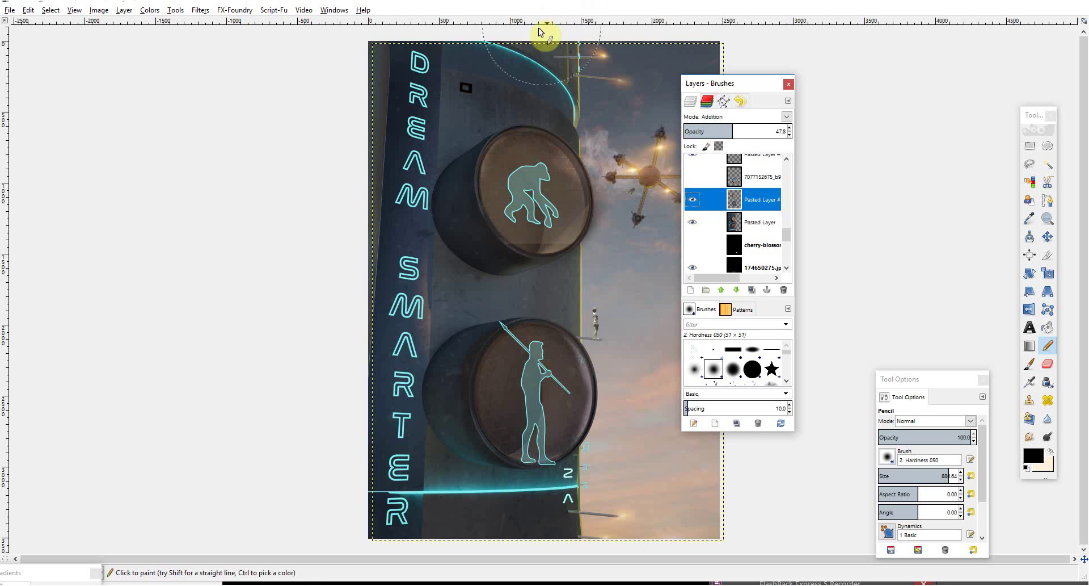
drag(760, 88, 834, 68)
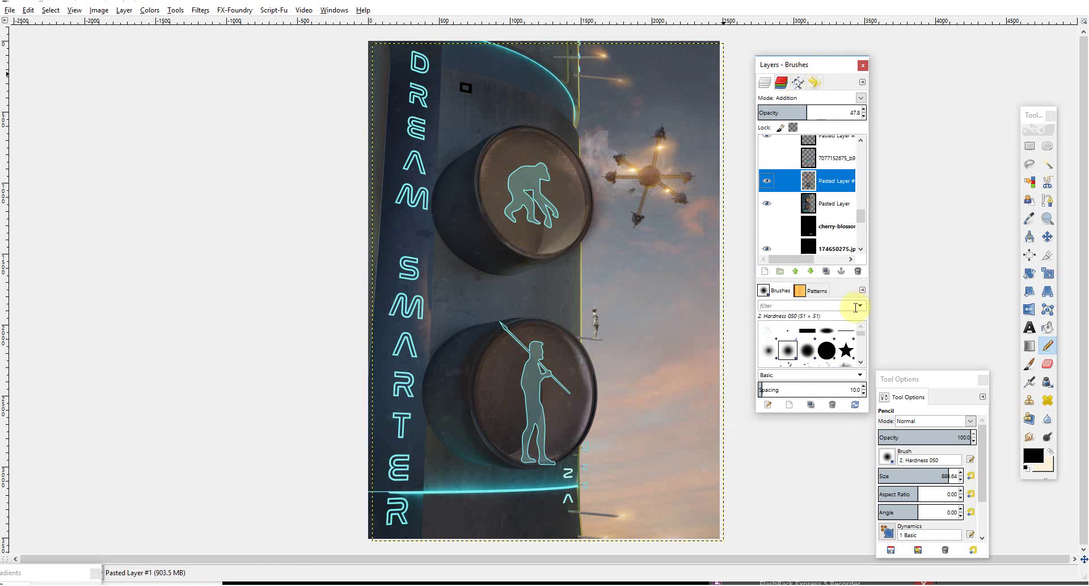
click(829, 226)
scroll(841, 209, up, 2)
scroll(841, 210, up, 2)
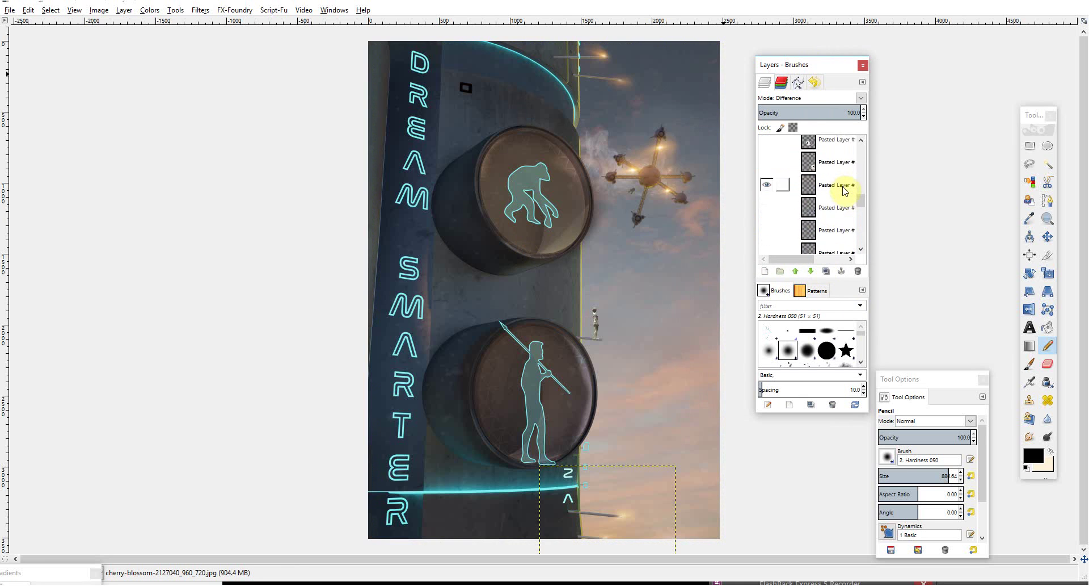
scroll(841, 207, up, 1)
scroll(843, 200, up, 1)
scroll(844, 191, up, 1)
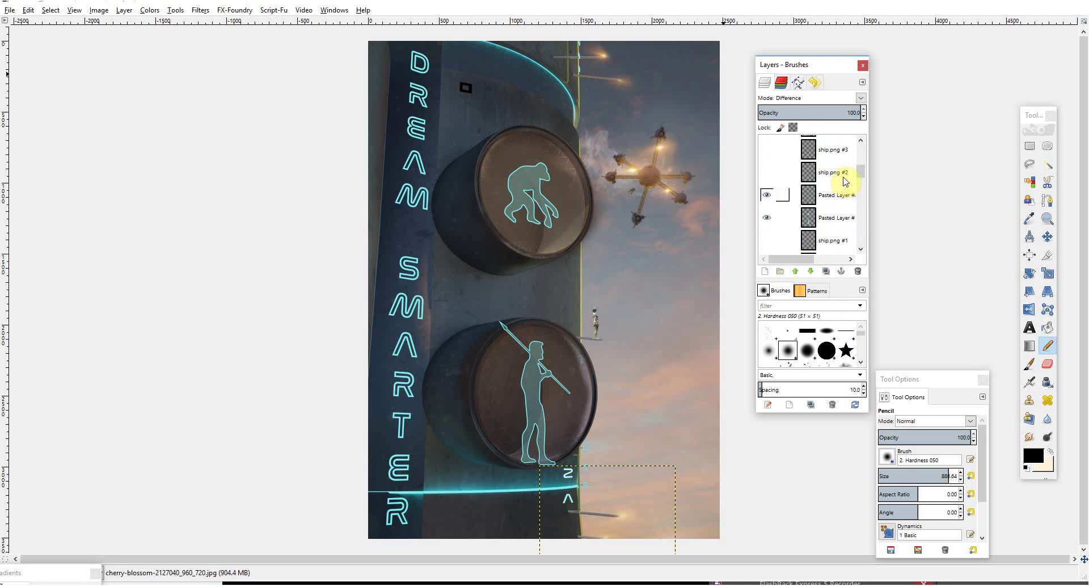
scroll(844, 181, up, 3)
Toggle Layer #3 off and on, fit the poster in view, then restore the window.
click(766, 147)
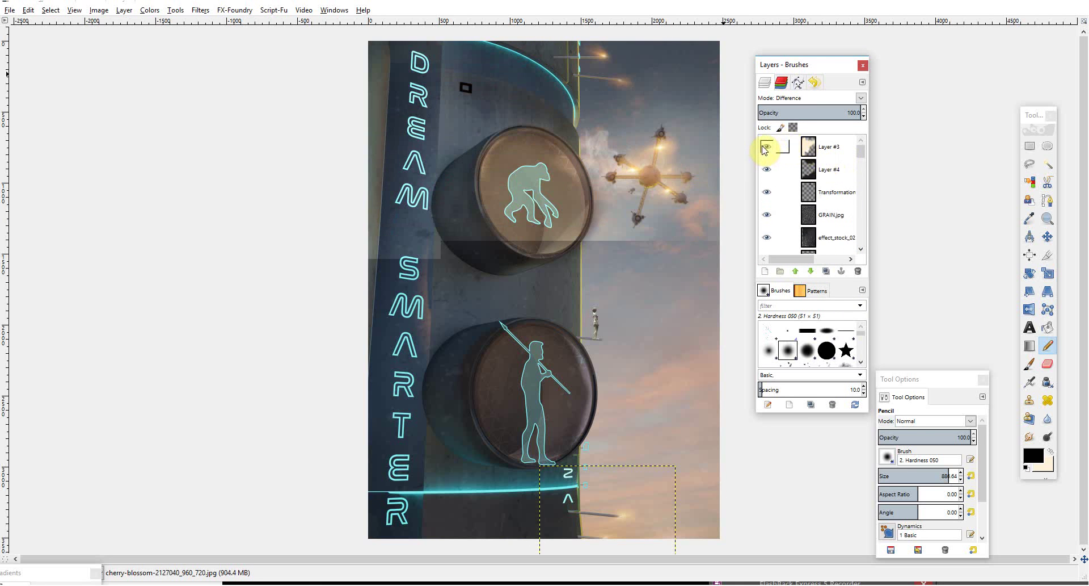
click(765, 147)
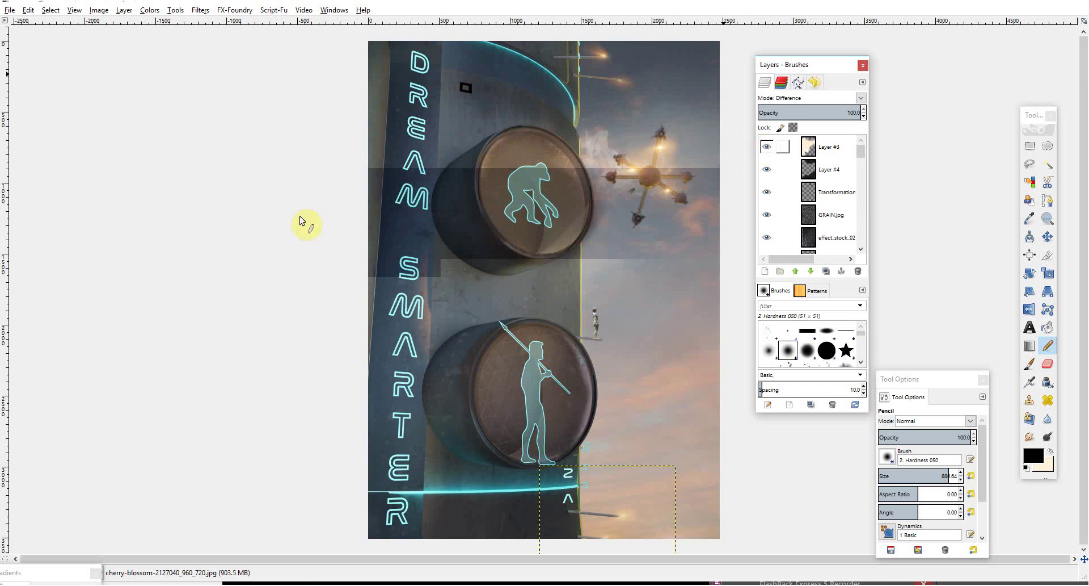
ctrl+scroll(443, 248, up, 1)
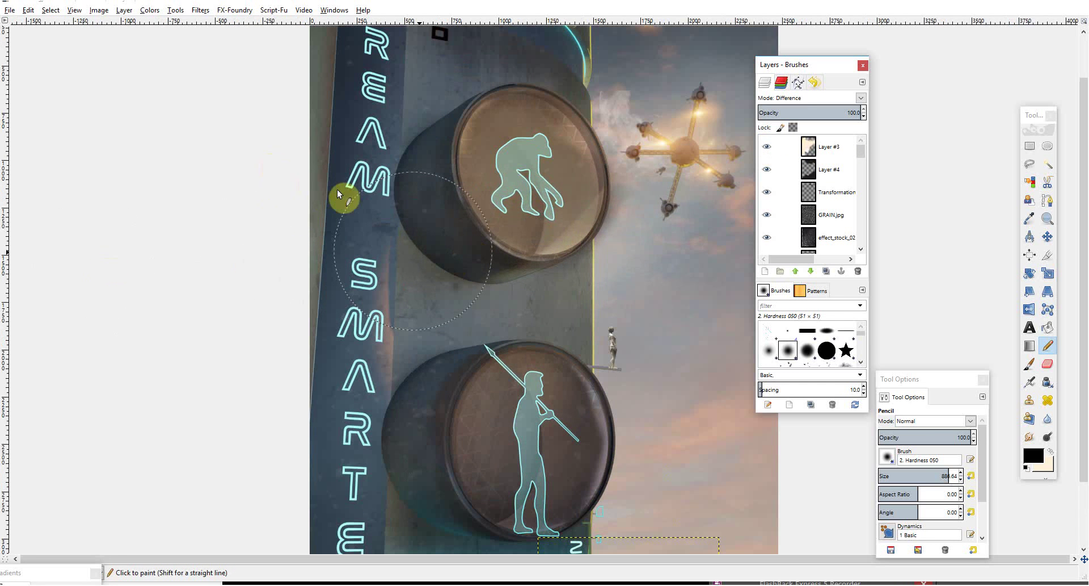
ctrl+scroll(337, 189, up, 2)
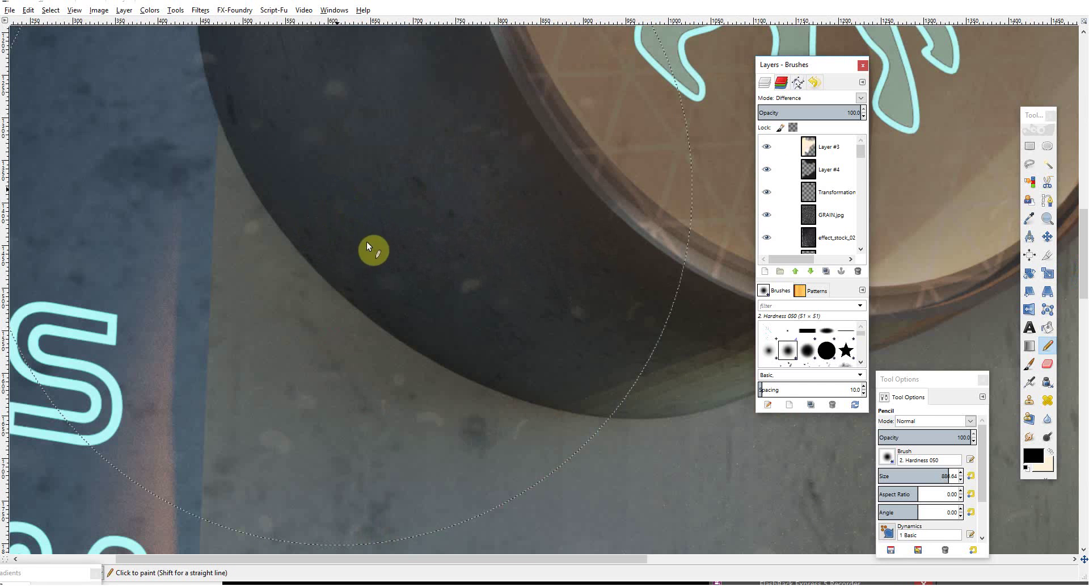
key(shift+ctrl+j)
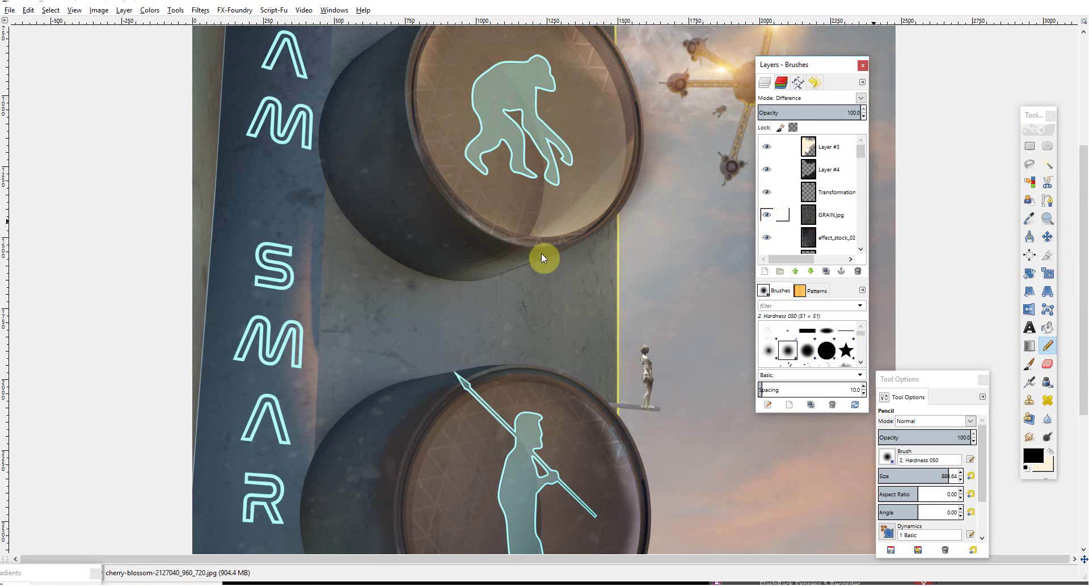
double_click(536, 4)
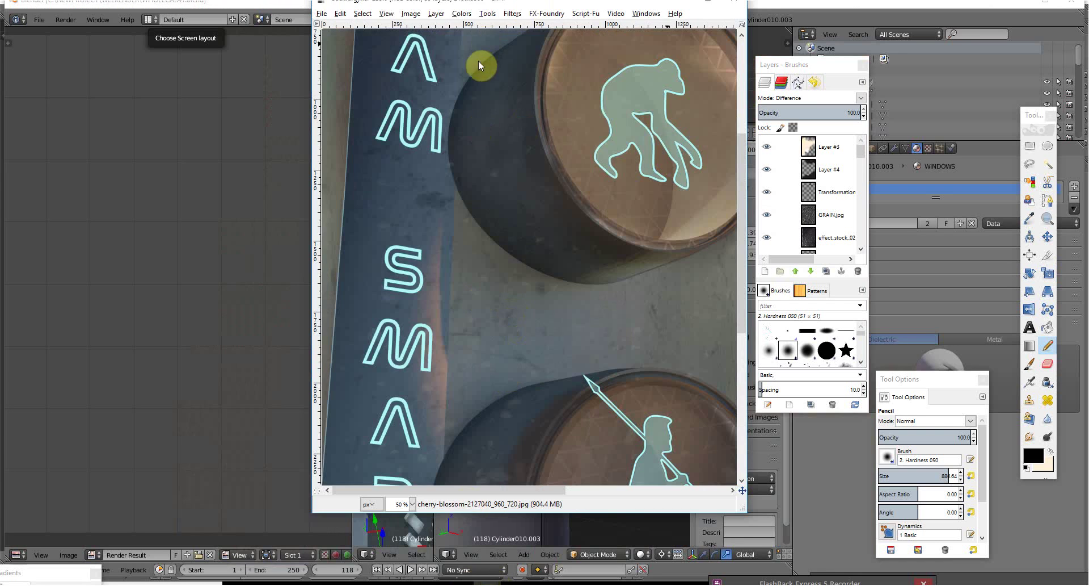
Move the poster window aside and maximize the Blender scene window.
drag(479, 5, 415, 545)
drag(102, 3, 52, 15)
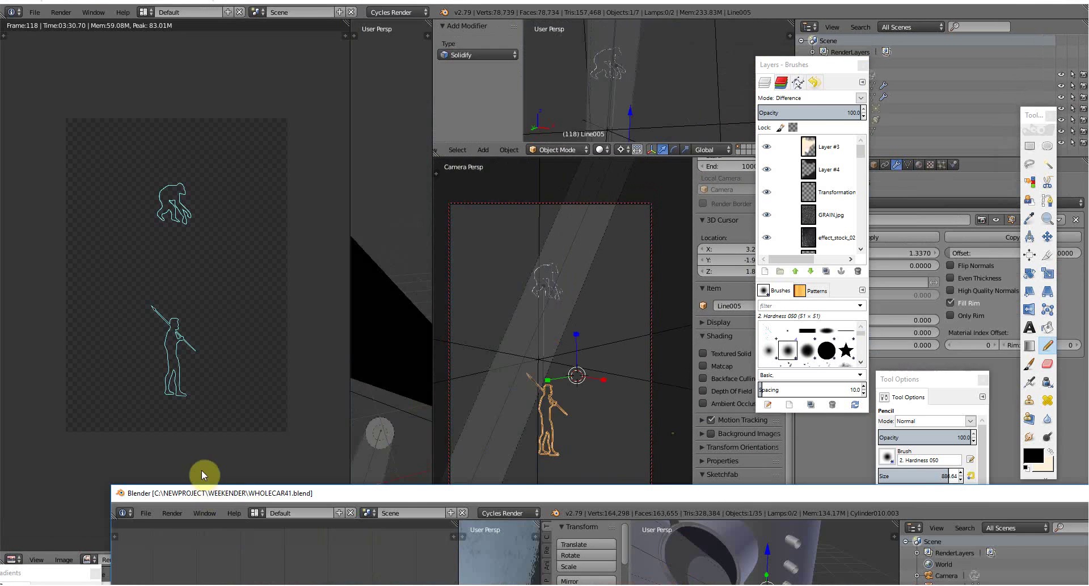
double_click(51, 15)
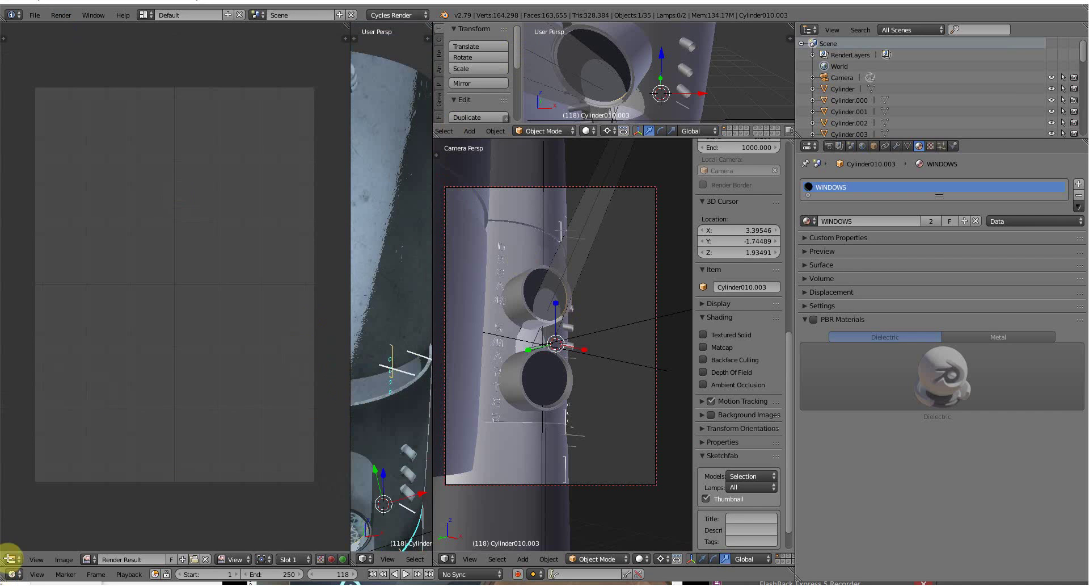
Switch the left editor to 3D View, orbit the cylinders upright, and select a pod.
click(13, 560)
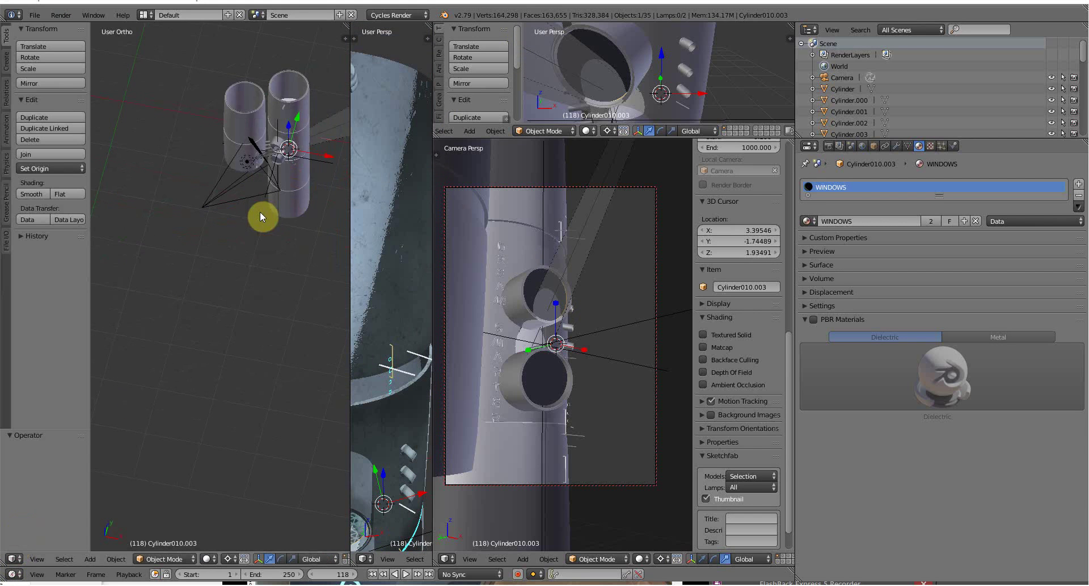
mouse_move(341, 272)
middle_down()
mouse_move(247, 506)
mouse_move(235, 314)
mouse_move(337, 275)
middle_up()
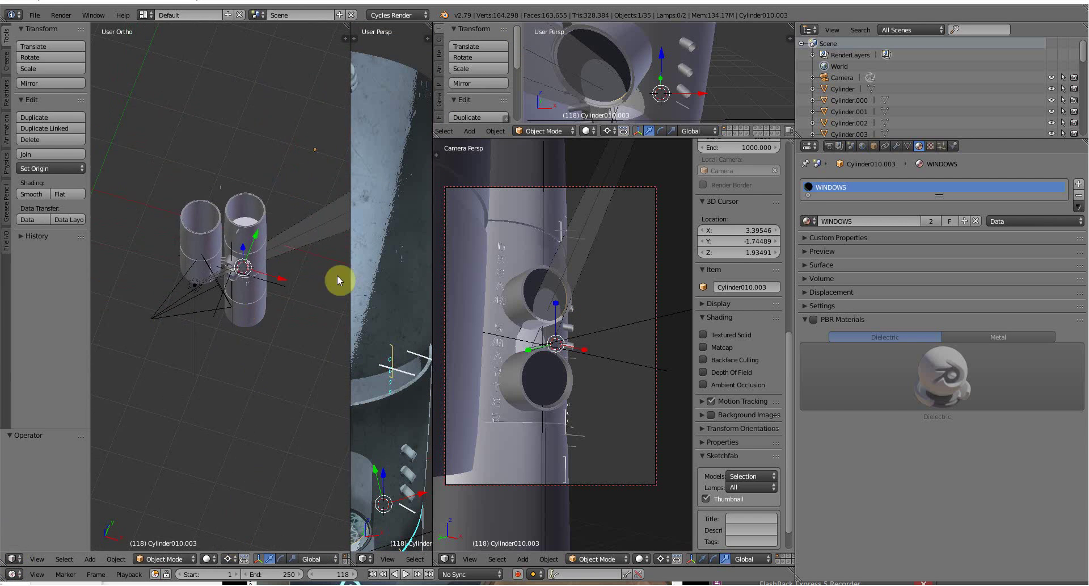
middle_drag(315, 314, 288, 306)
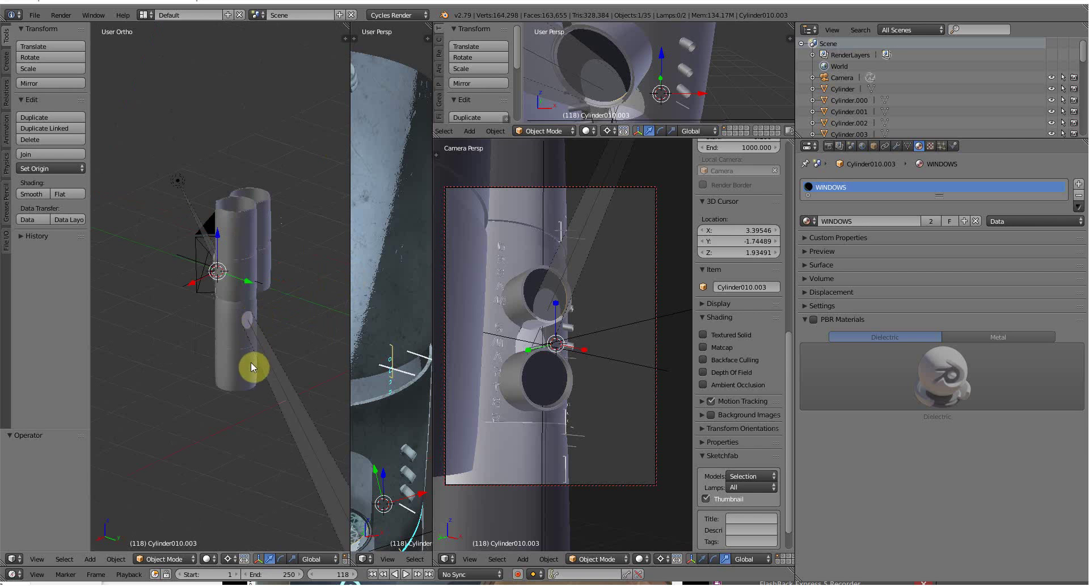
mouse_move(243, 353)
middle_down()
mouse_move(295, 350)
mouse_move(242, 378)
mouse_move(296, 352)
mouse_move(268, 319)
middle_up()
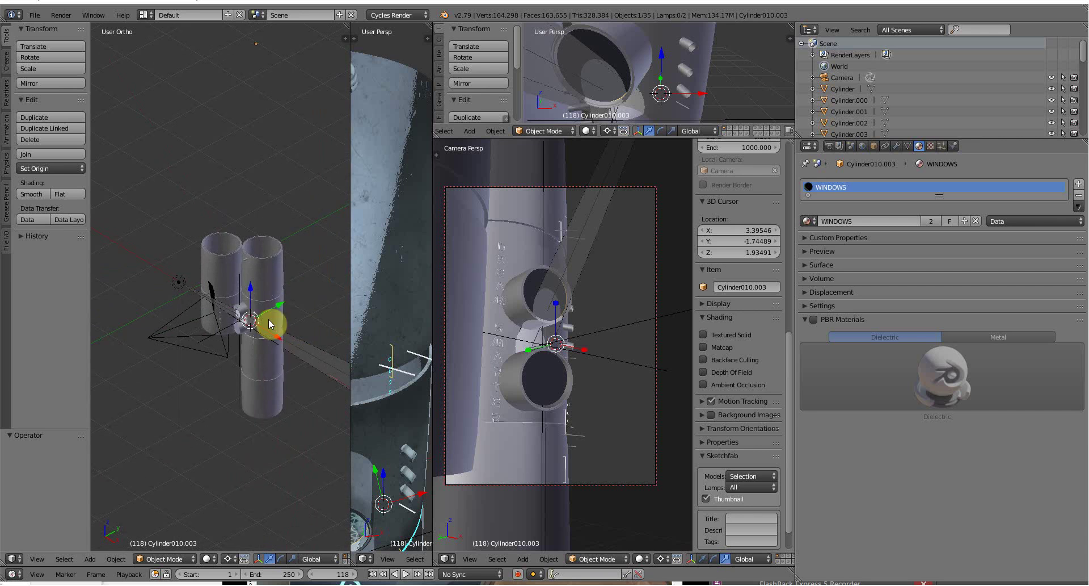
scroll(217, 264, up, 2)
mouse_move(217, 263)
middle_down()
mouse_move(224, 250)
mouse_move(195, 274)
mouse_move(194, 248)
mouse_move(170, 228)
mouse_move(219, 198)
mouse_move(265, 270)
middle_up()
right_click(181, 207)
Select both pods, use Rendered shading to reveal DREAM SMARTER, then bring GIMP forward.
right_click(299, 338)
scroll(239, 222, up, 2)
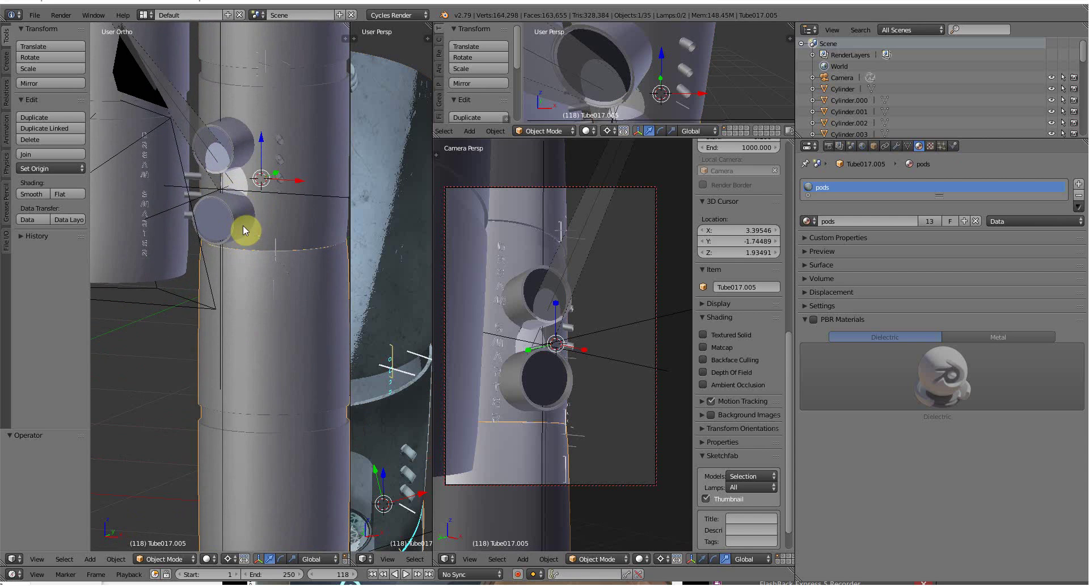
middle_drag(243, 225, 256, 243)
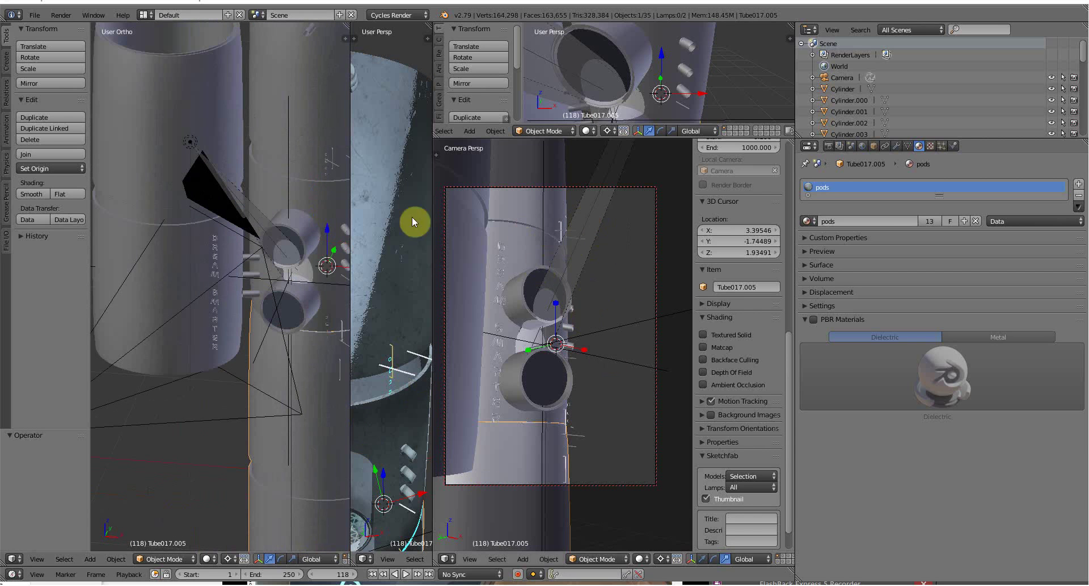
click(206, 559)
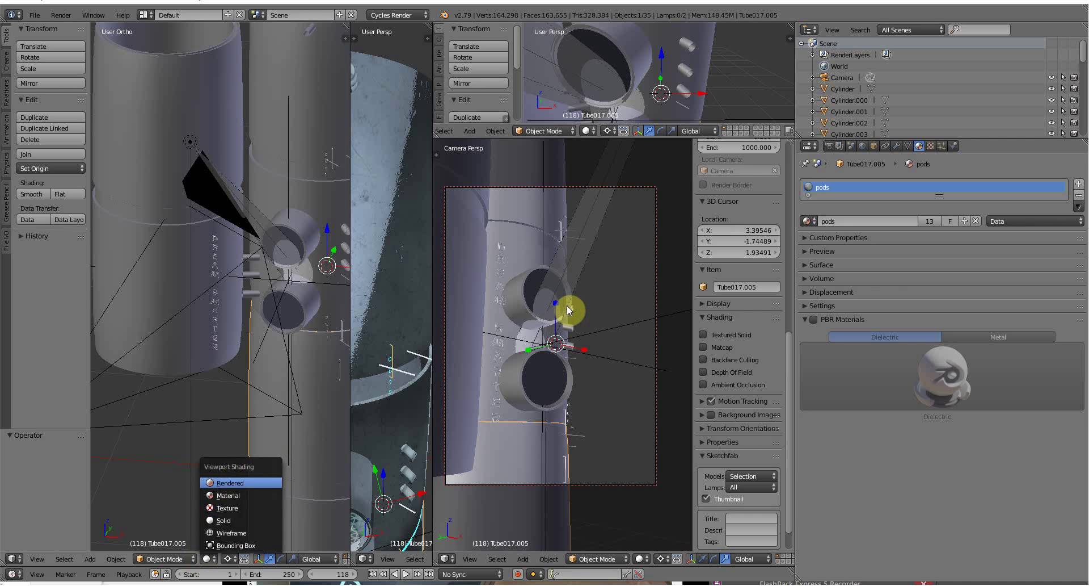
key(Return)
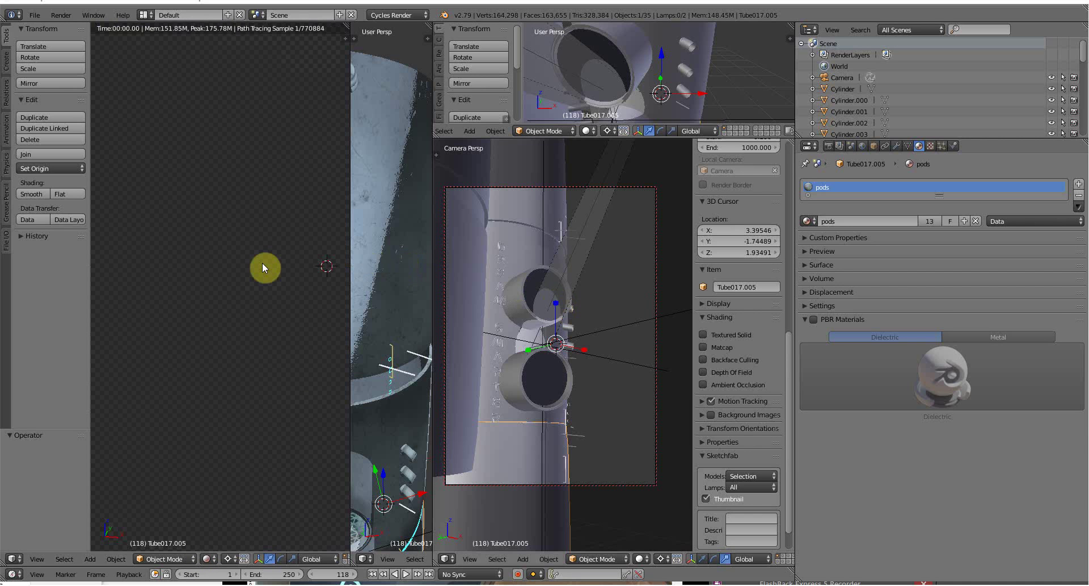
mouse_move(263, 270)
middle_down()
mouse_move(253, 284)
mouse_move(298, 236)
mouse_move(292, 292)
mouse_move(218, 324)
mouse_move(243, 304)
middle_up()
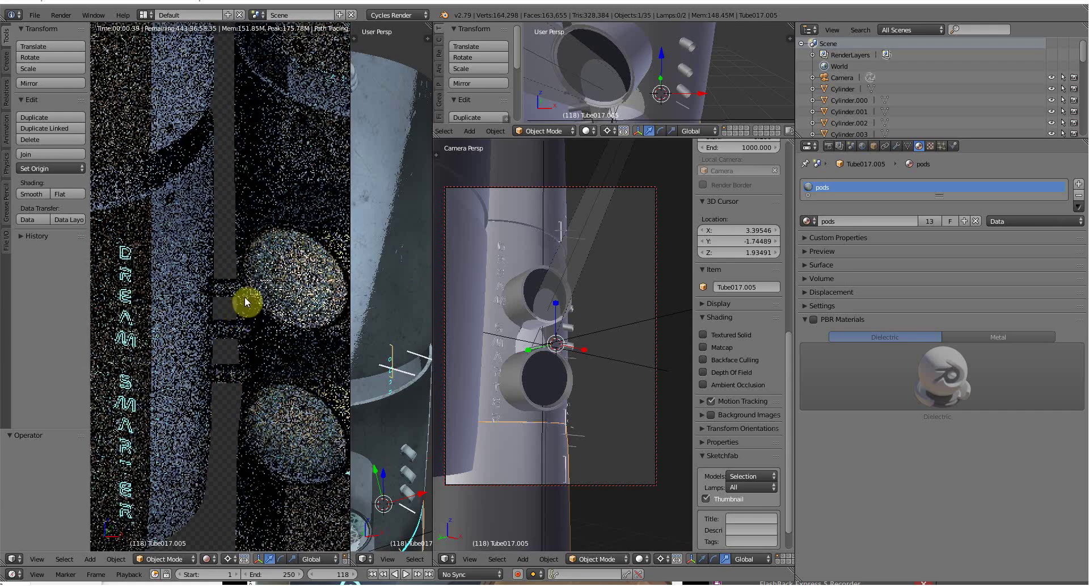
scroll(250, 287, up, 3)
scroll(250, 290, up, 2)
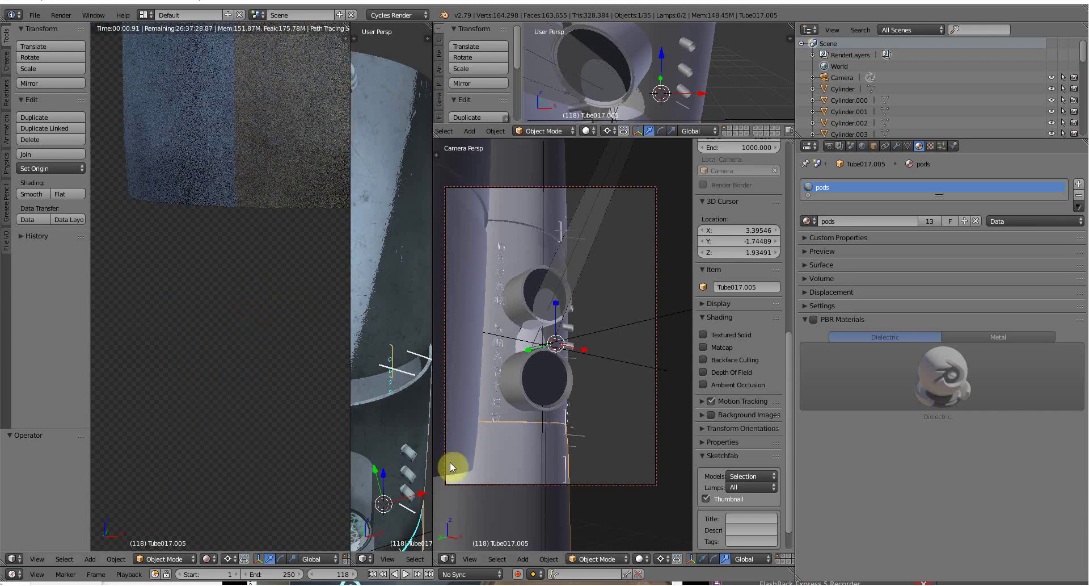
click(556, 582)
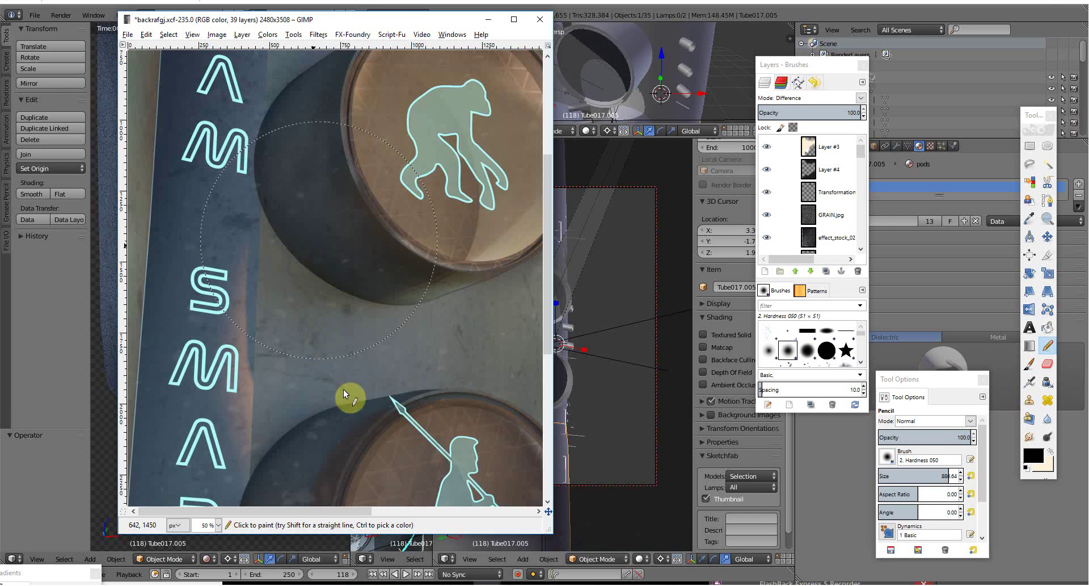
scroll(411, 461, down, 5)
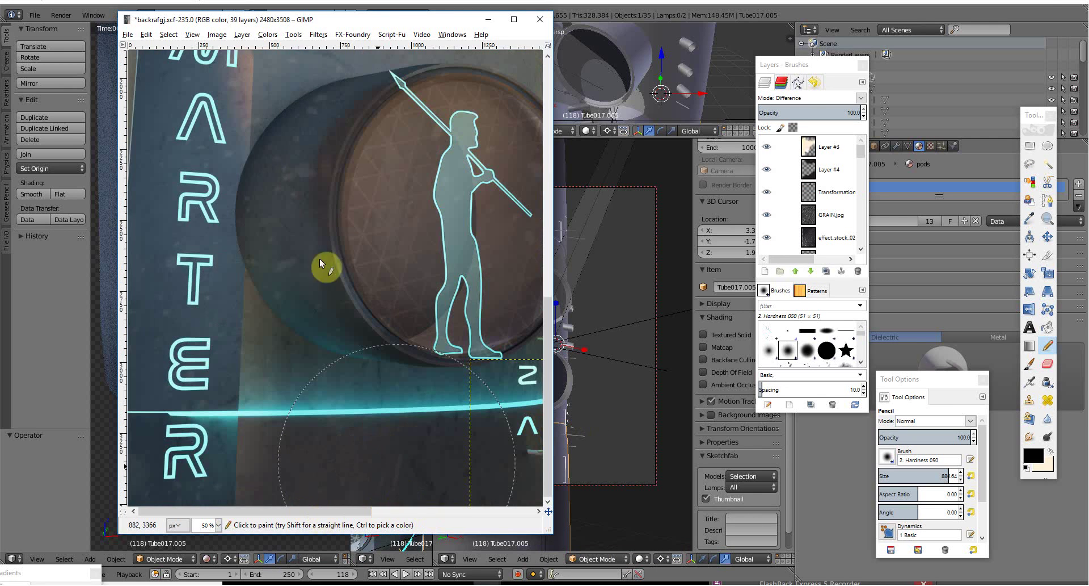
scroll(322, 268, right, 3)
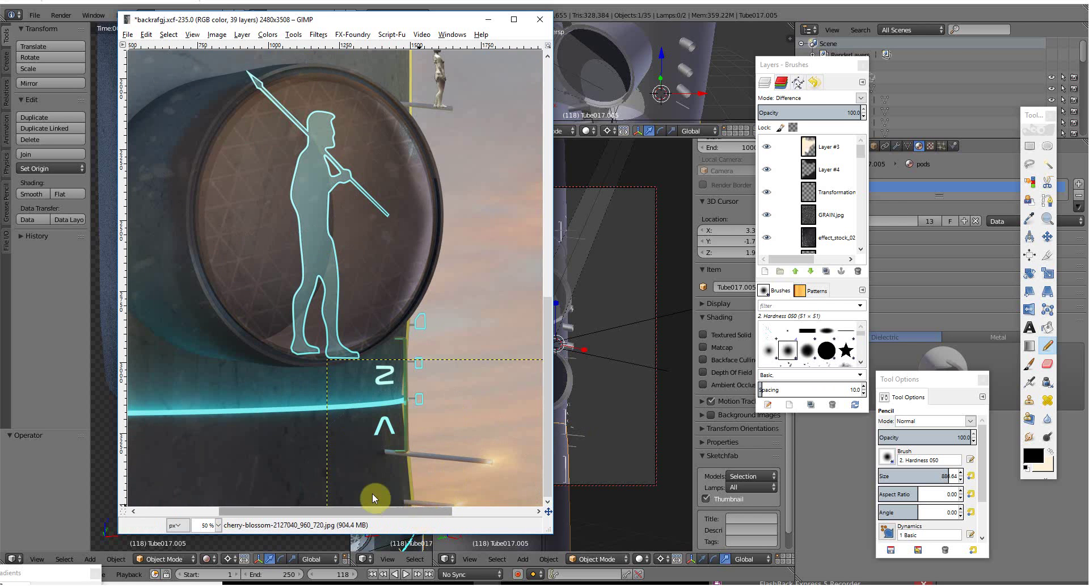
scroll(372, 493, left, 3)
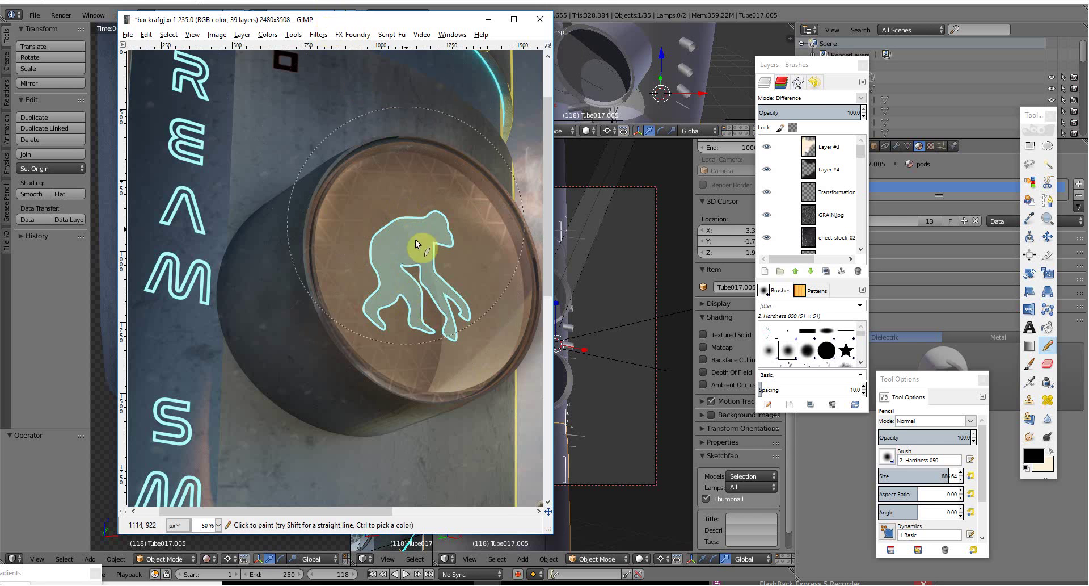
Nudge the poster window slightly, then shift it left to uncover Blender.
drag(321, 18, 319, 20)
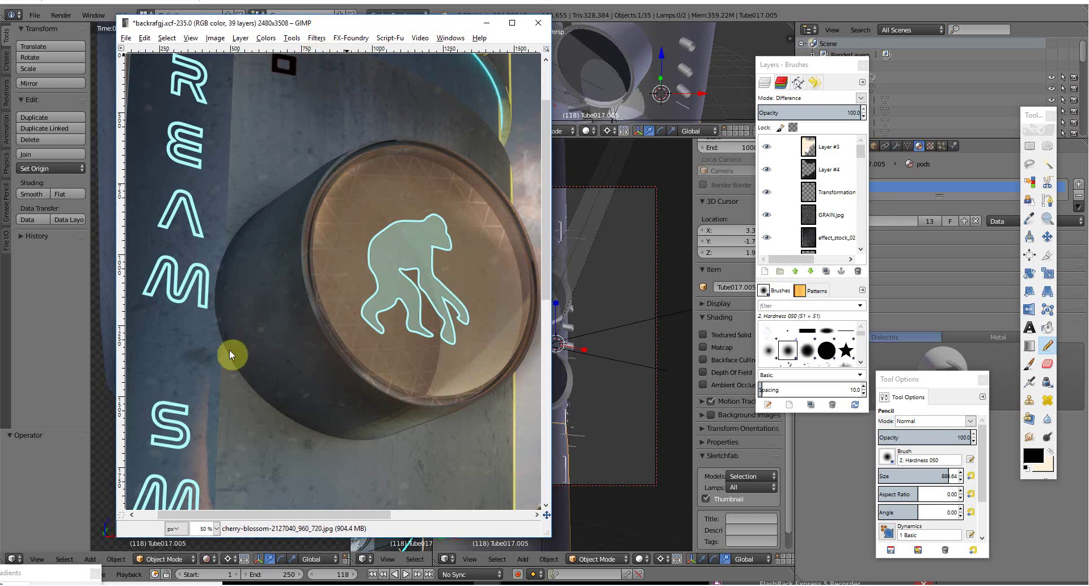
drag(245, 23, 172, 30)
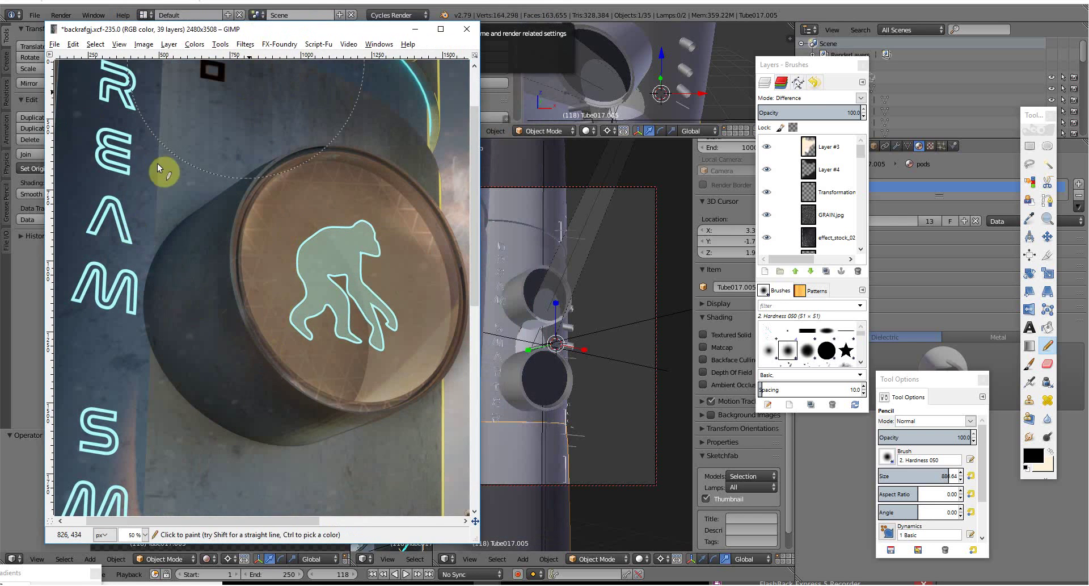
scroll(119, 94, down, 5)
scroll(388, 59, up, 5)
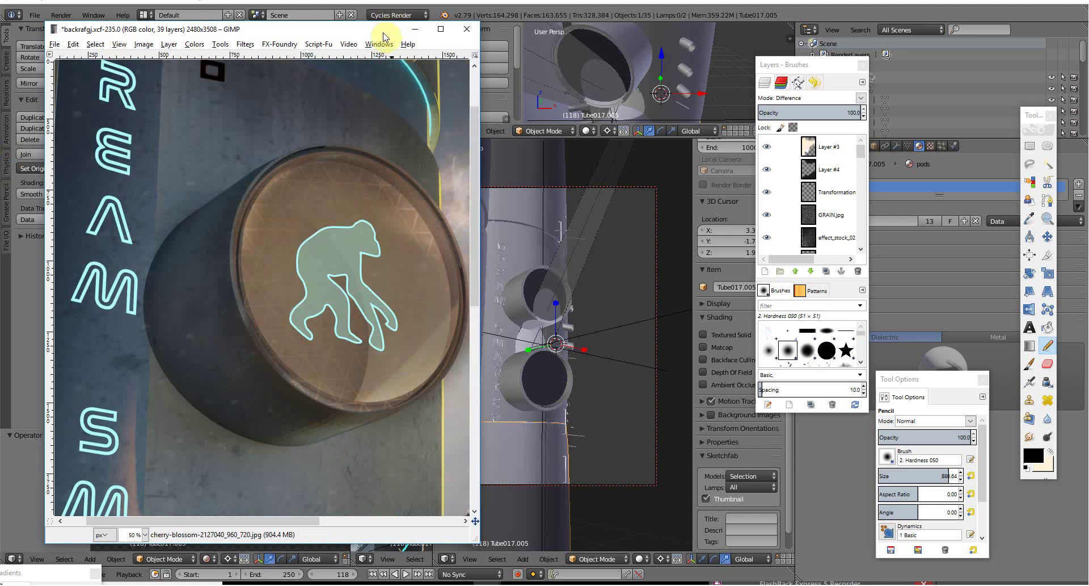
drag(388, 29, 301, 559)
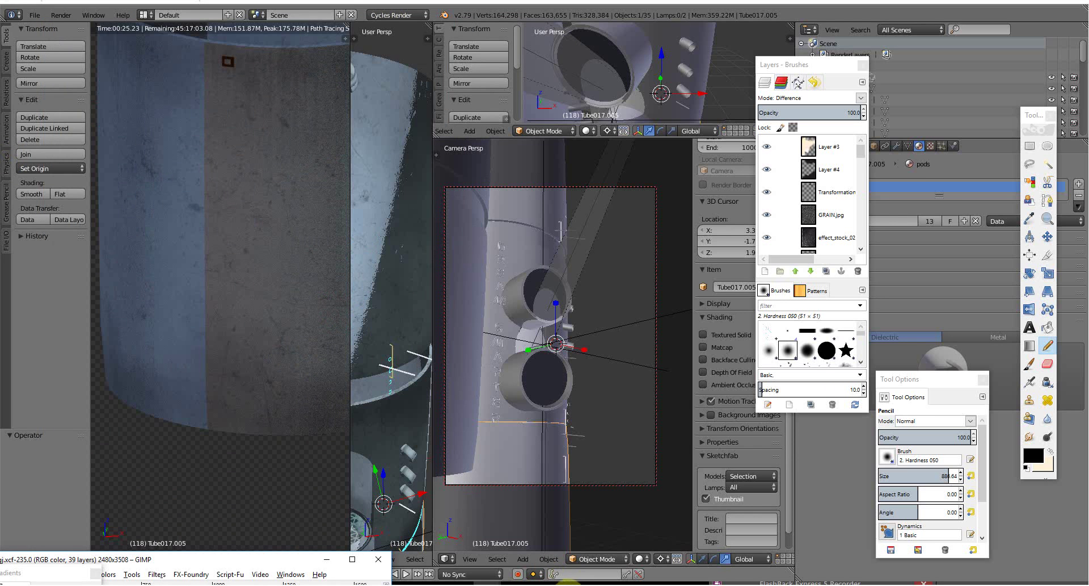
Switch to the Blender line-figure scene, pan to inspect the ape, then return to GIMP.
click(536, 541)
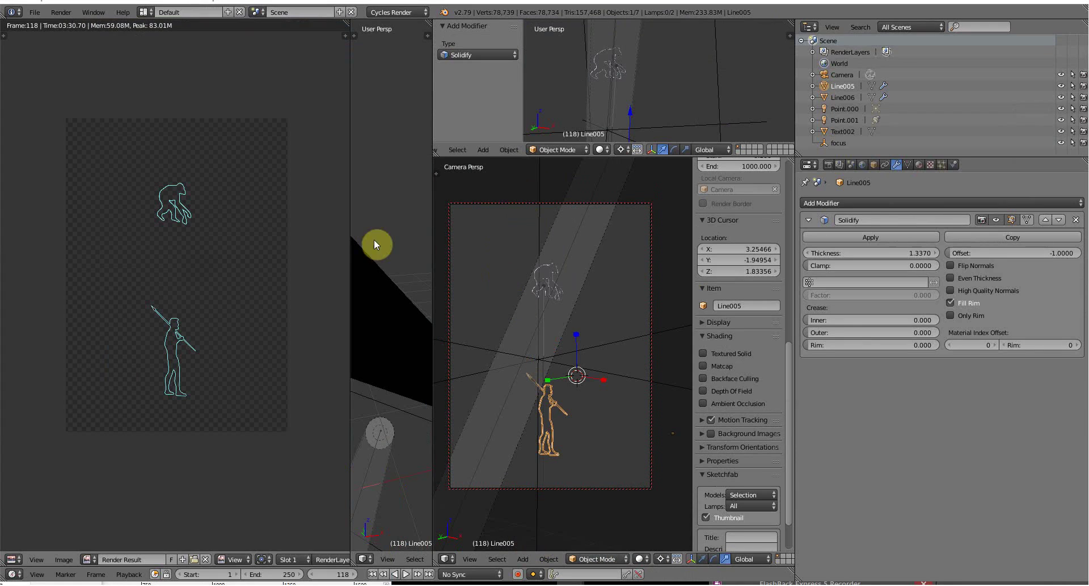
scroll(146, 329, up, 2)
scroll(167, 162, up, 2)
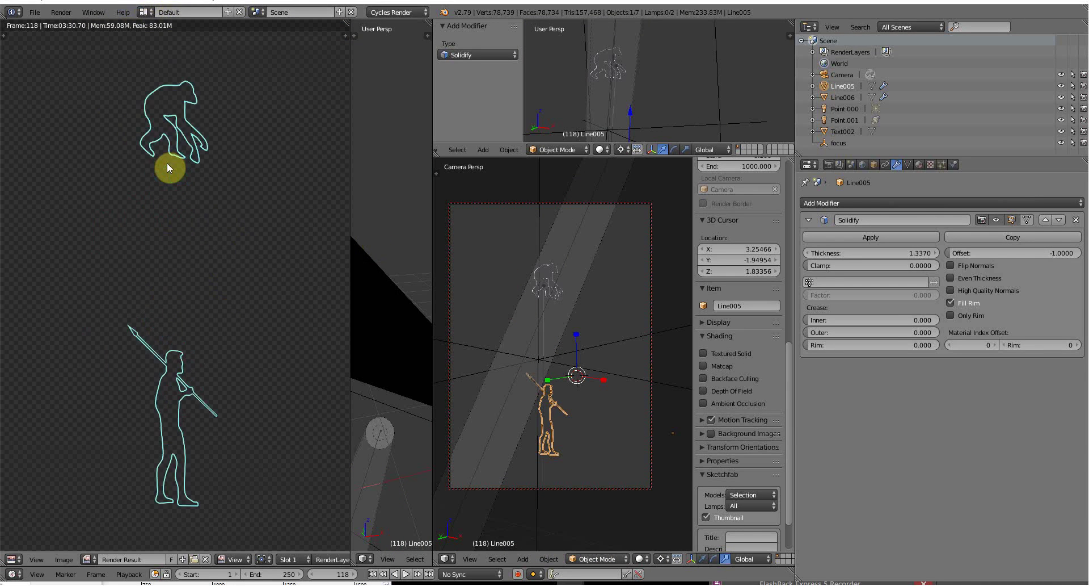
scroll(168, 162, up, 2)
scroll(168, 163, down, 4)
scroll(178, 131, down, 2)
scroll(177, 142, up, 1)
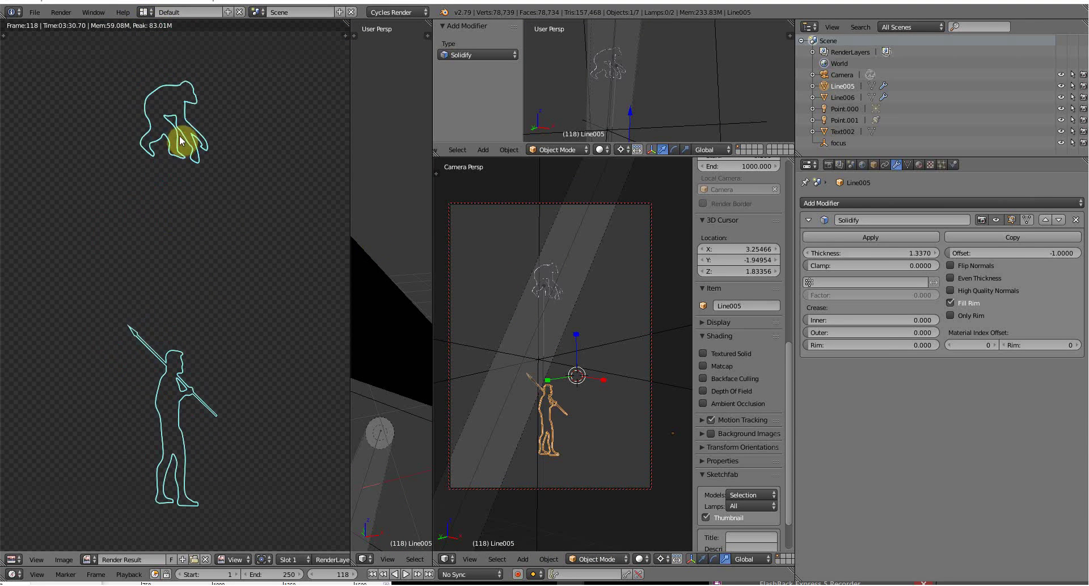
scroll(179, 142, up, 3)
middle_drag(178, 141, 155, 341)
scroll(183, 189, up, 2)
scroll(183, 190, down, 2)
scroll(183, 189, down, 1)
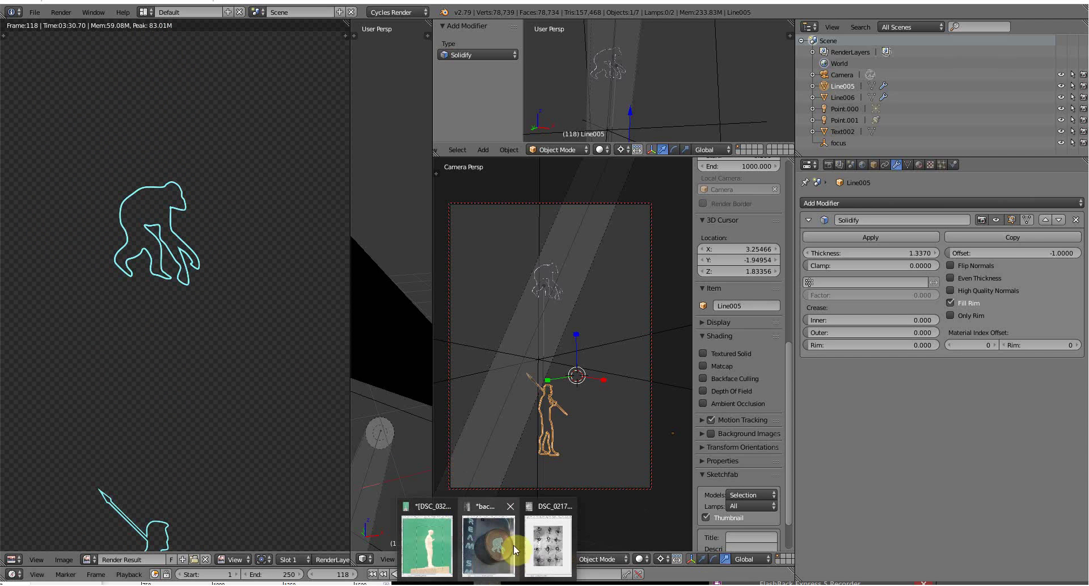
click(514, 543)
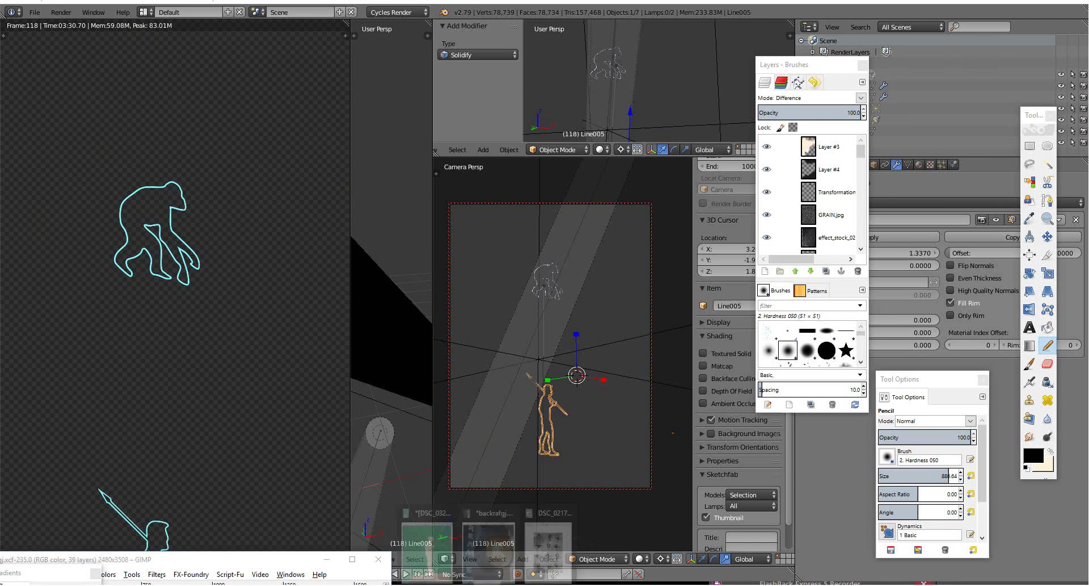
Maximize the poster window over Blender to show the ape pod and lettering.
double_click(212, 561)
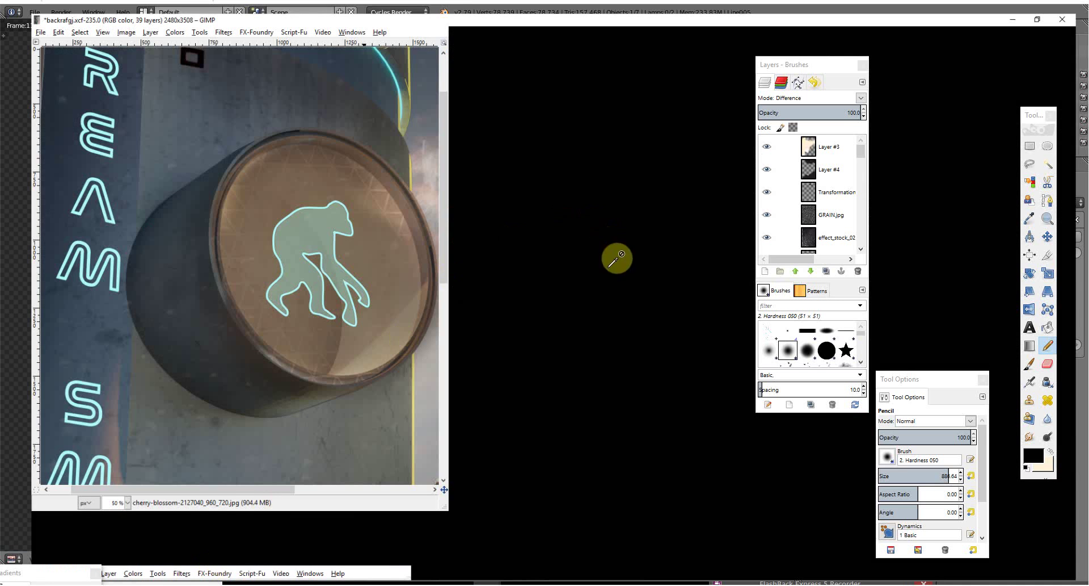